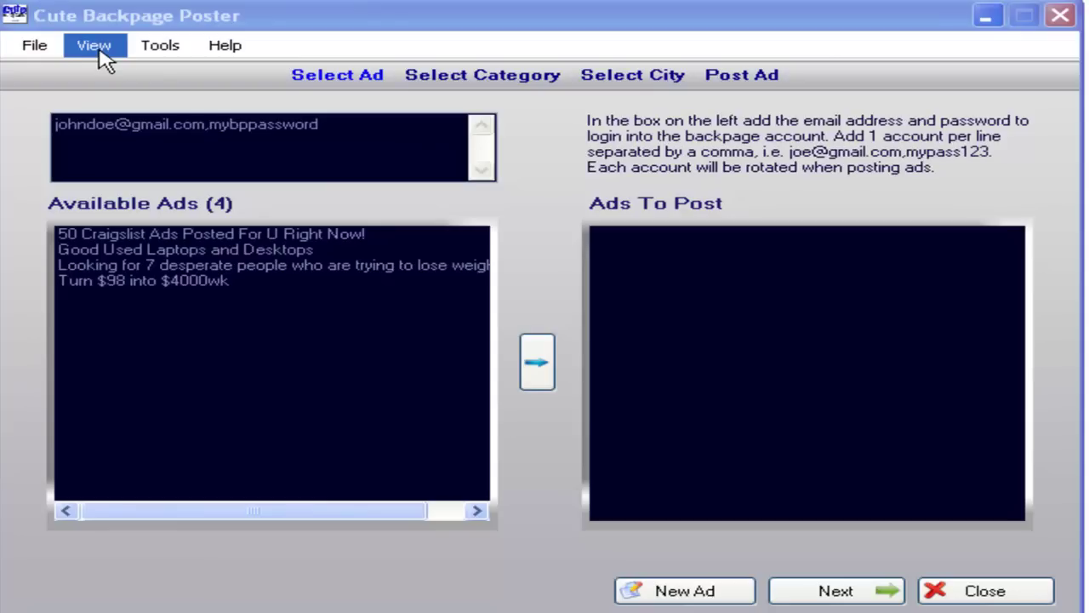
Step: Show this installation's Software ID from the View menu
click(100, 54)
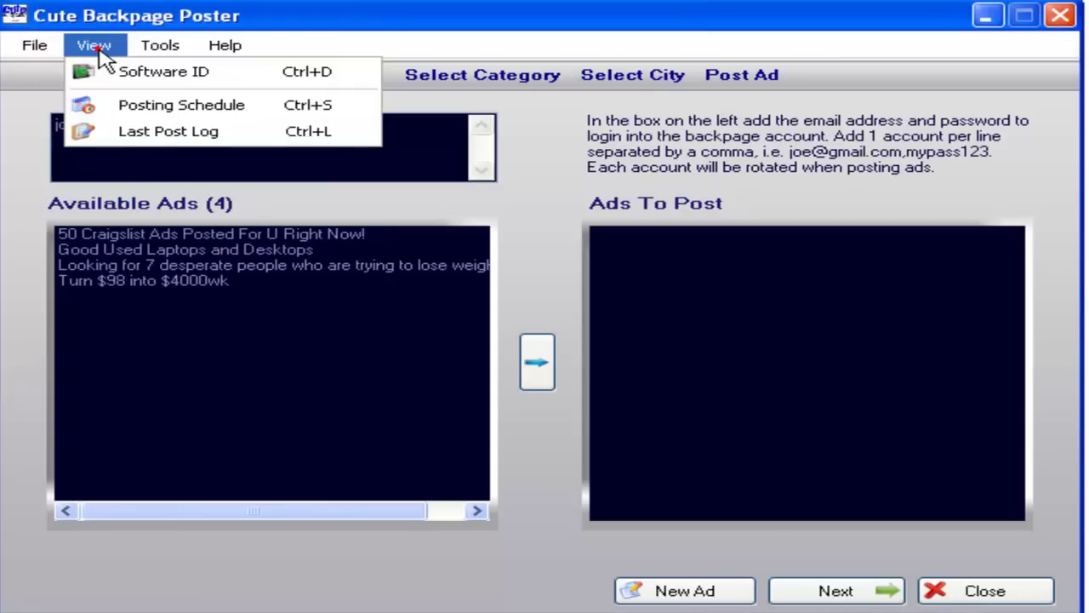
click(109, 91)
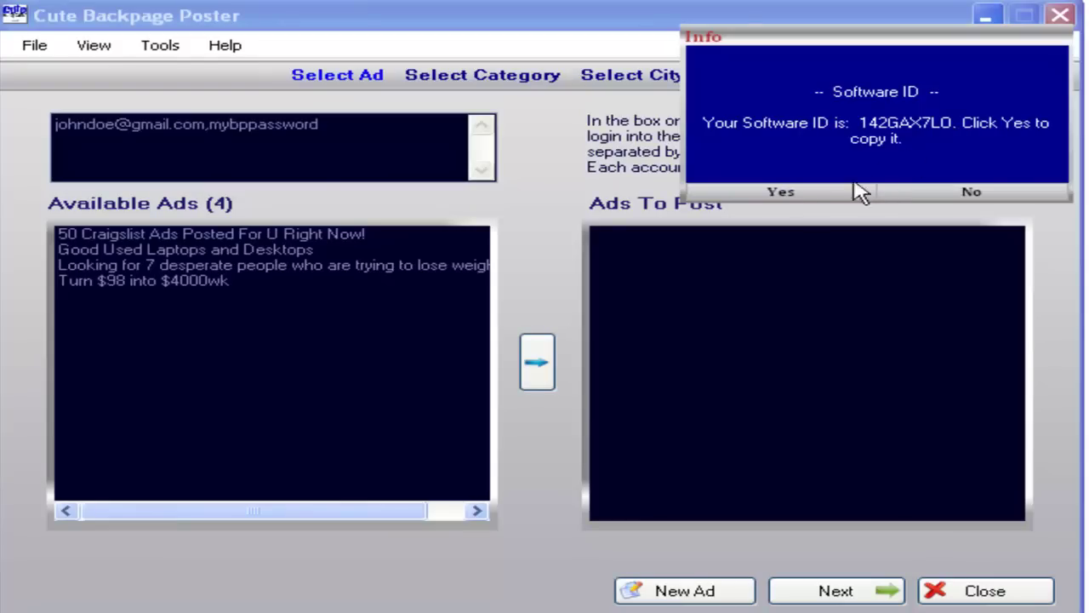
click(802, 194)
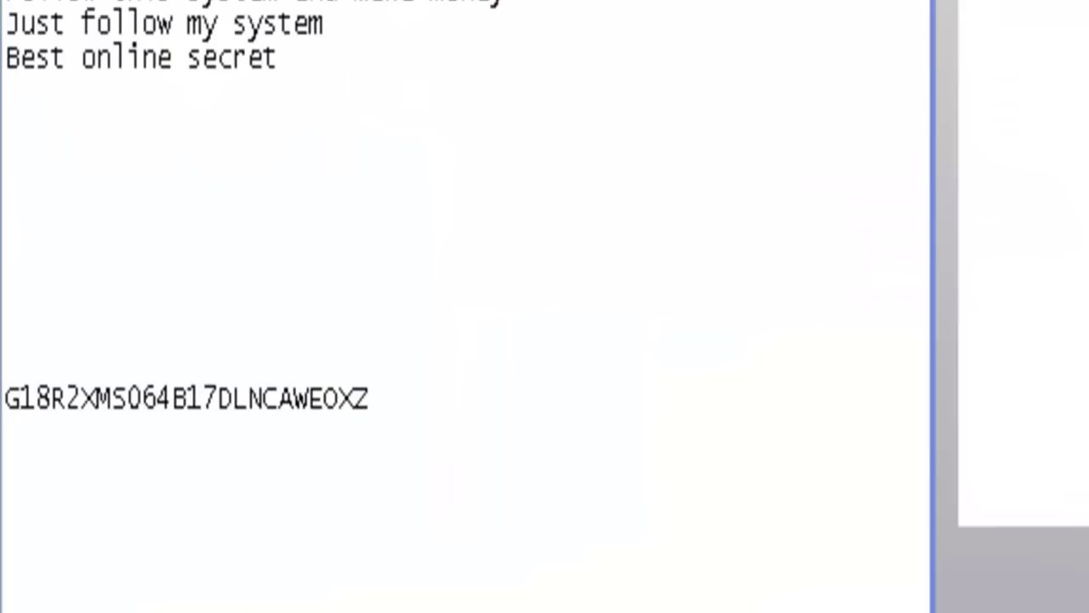
click(76, 235)
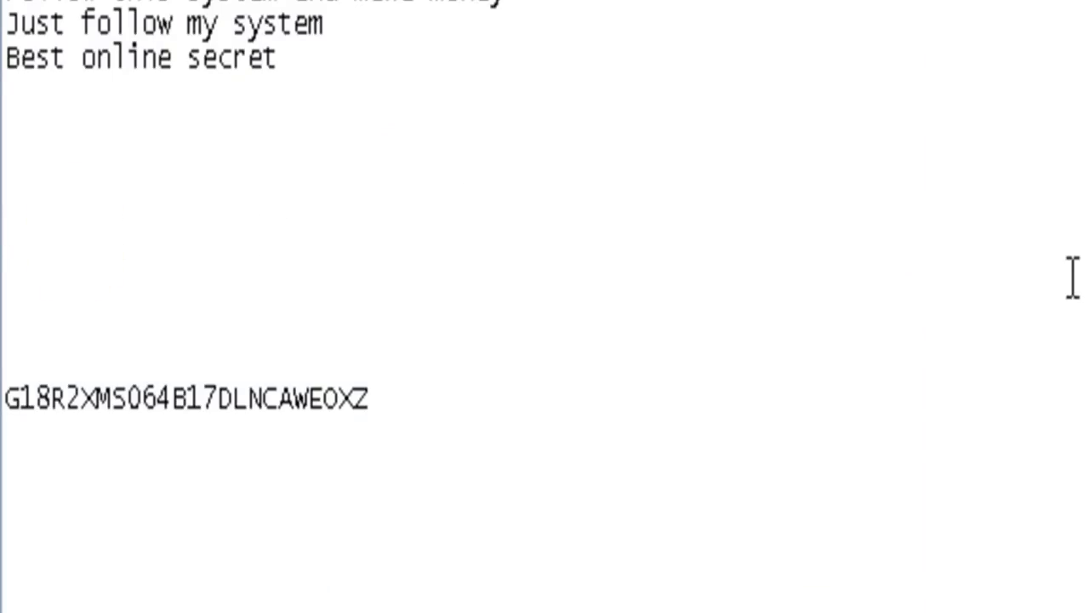
right_click(41, 243)
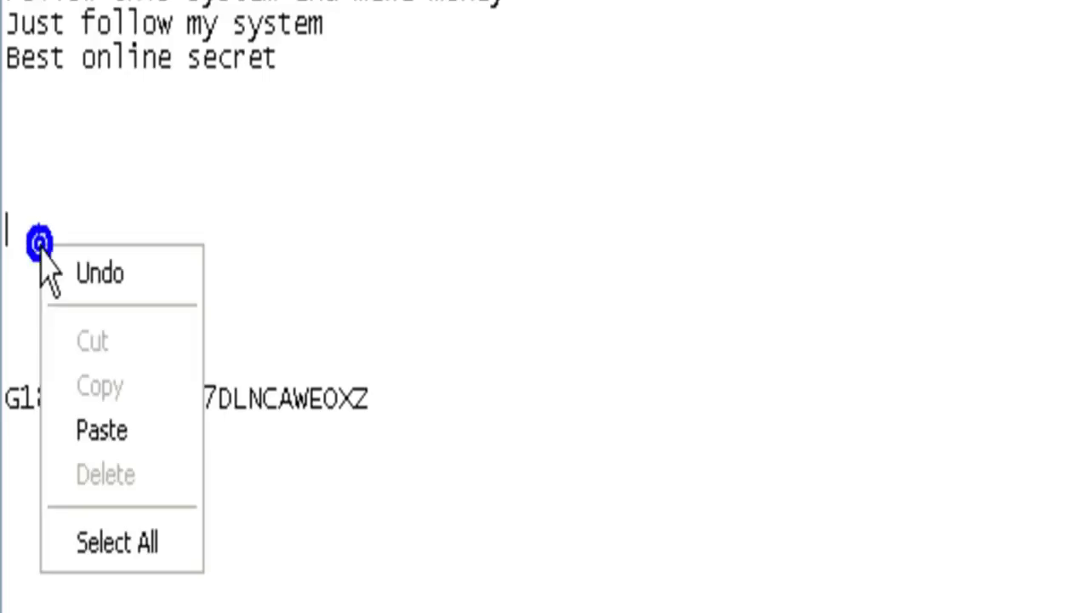
click(100, 429)
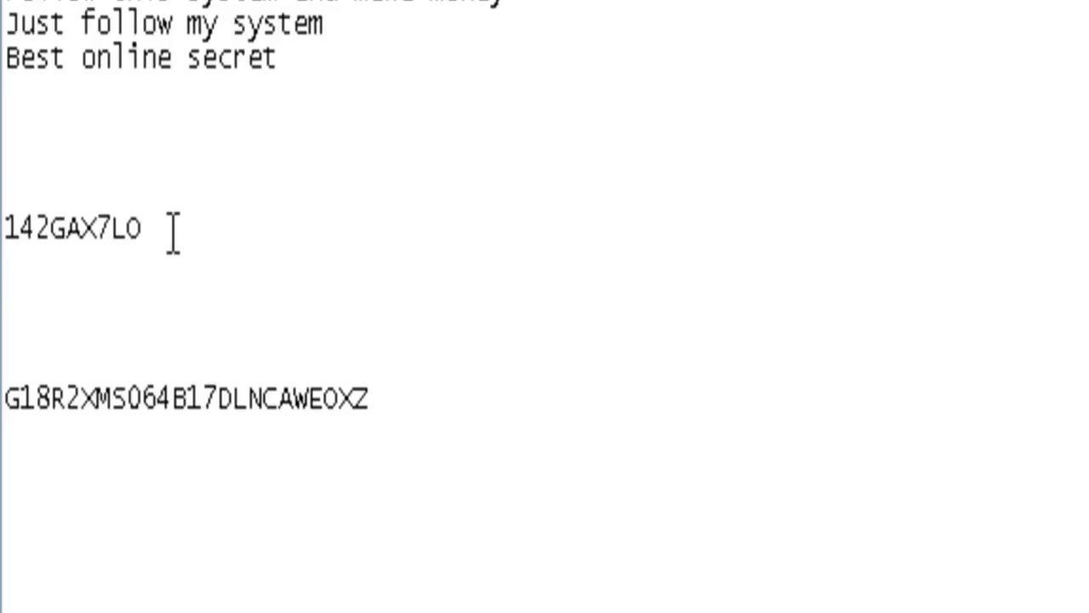
drag(167, 229, 5, 263)
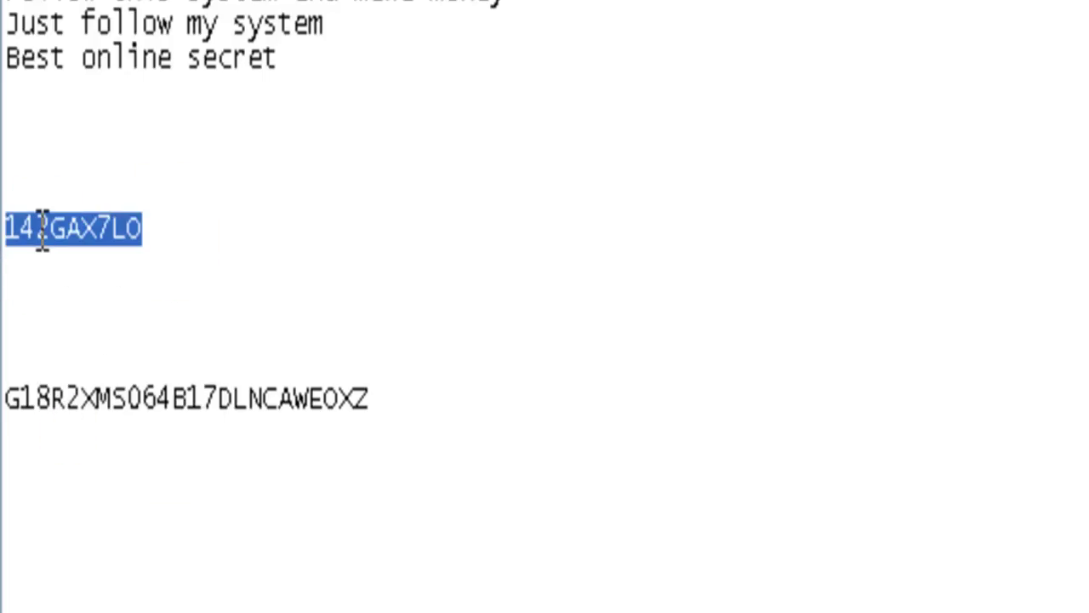
key(Delete)
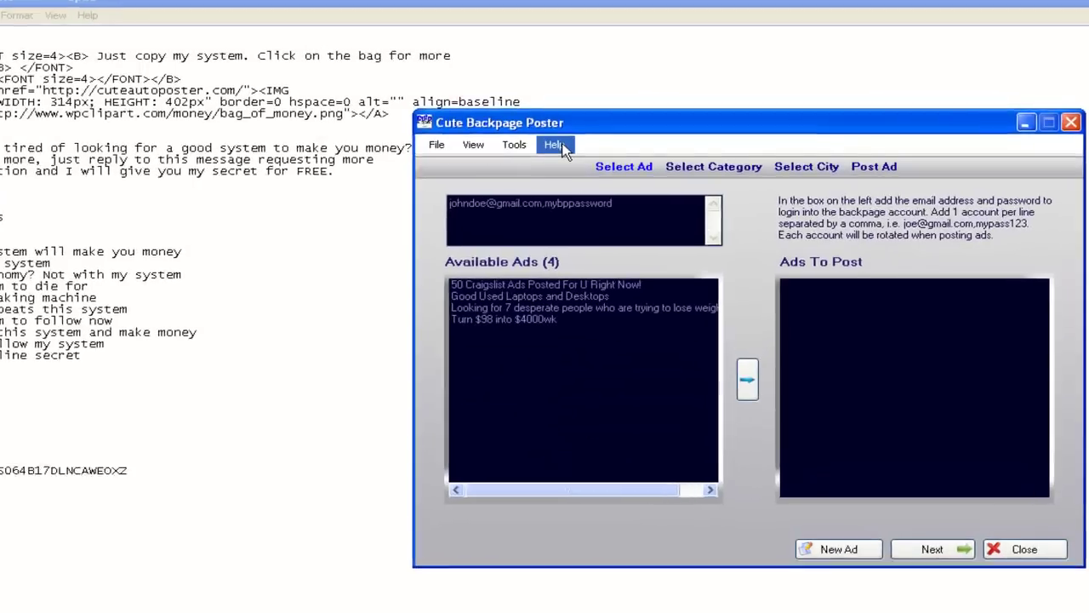
click(587, 149)
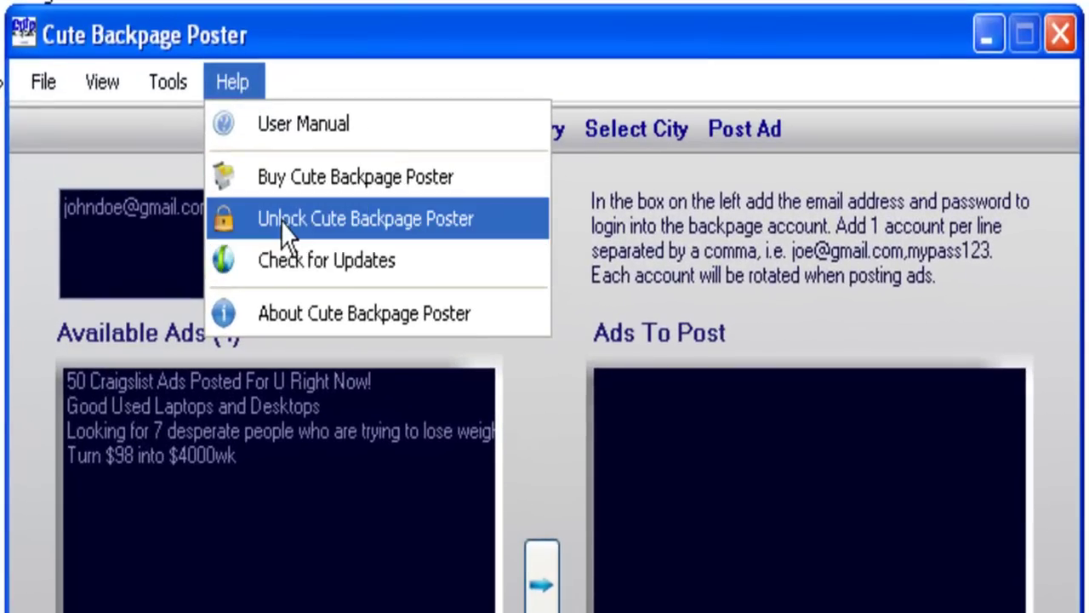
click(279, 221)
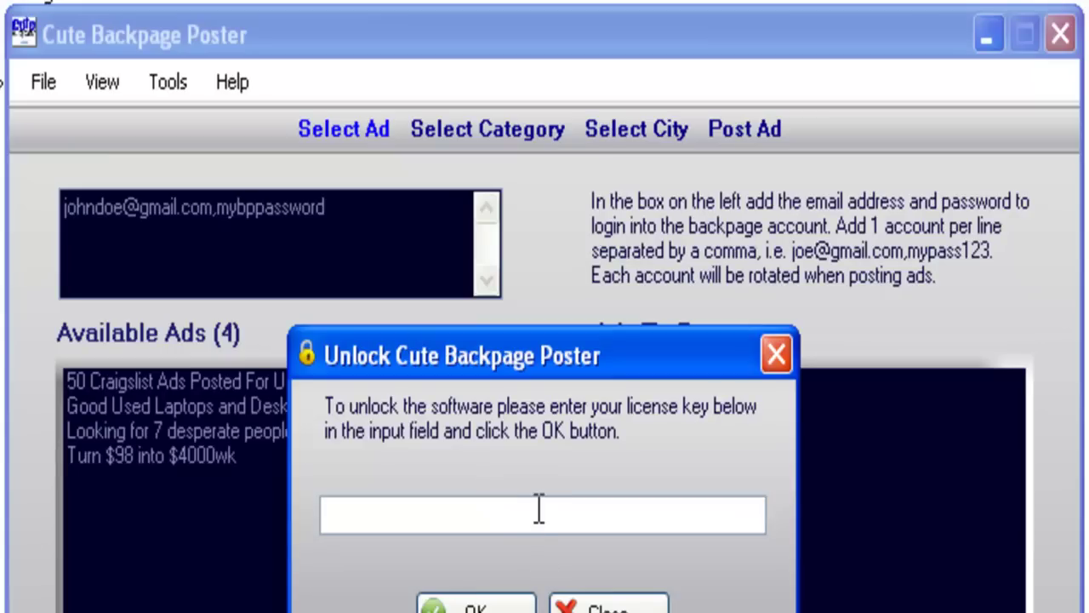
click(539, 519)
key(Escape)
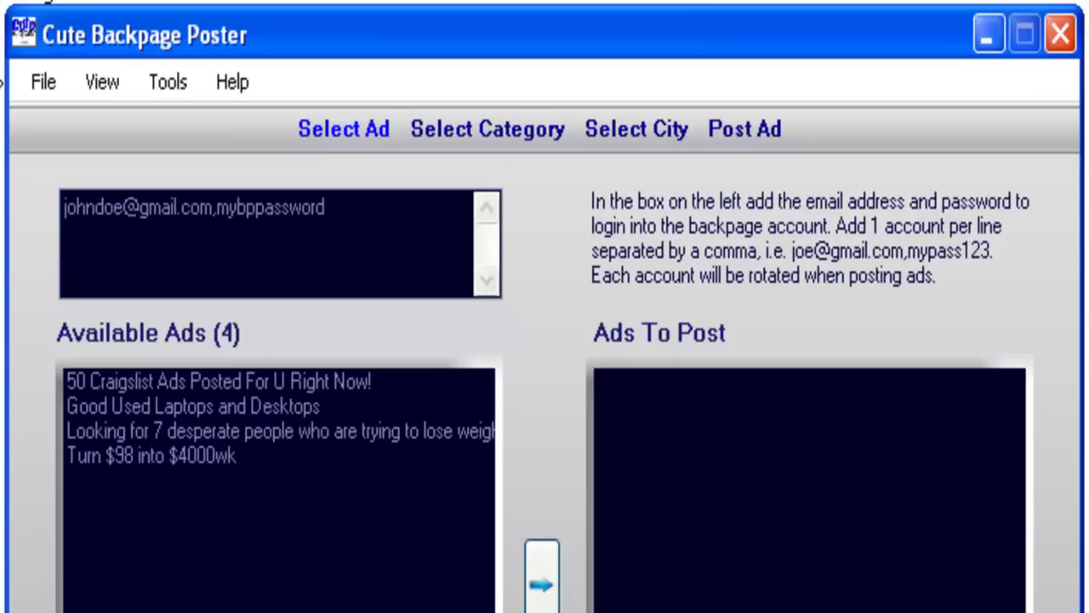
click(129, 246)
Step: Open Captcha Service under View > Tools to see the 244-credit balance
click(110, 87)
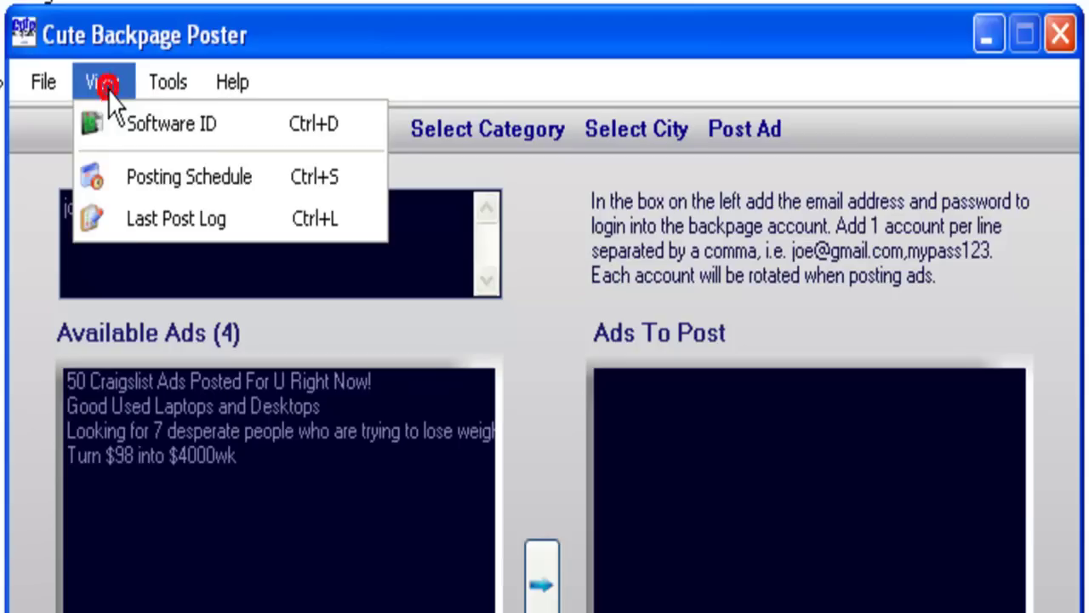
mouse_move(193, 89)
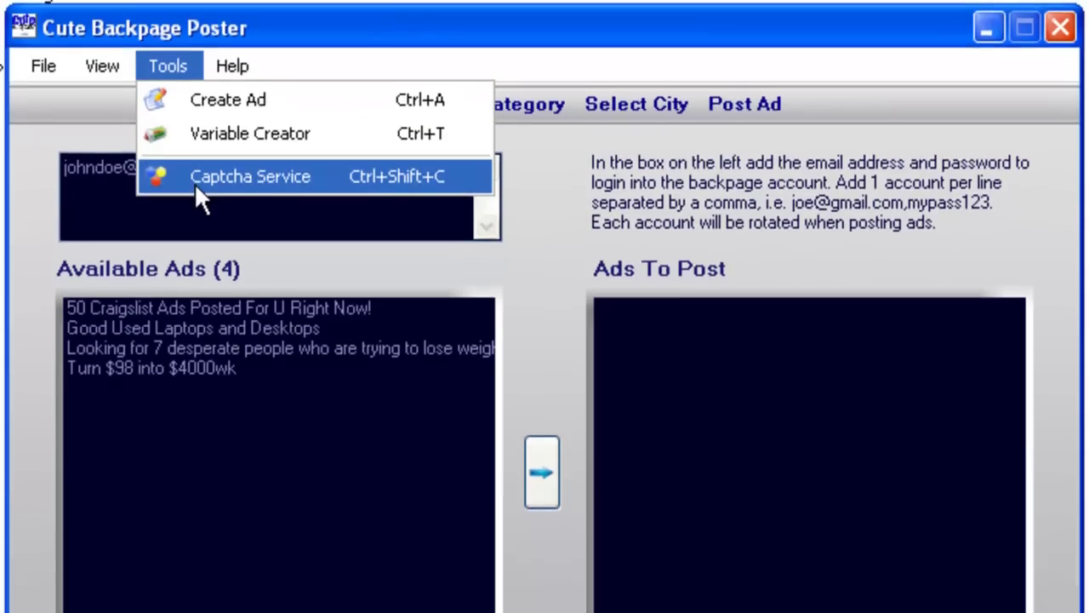
click(195, 180)
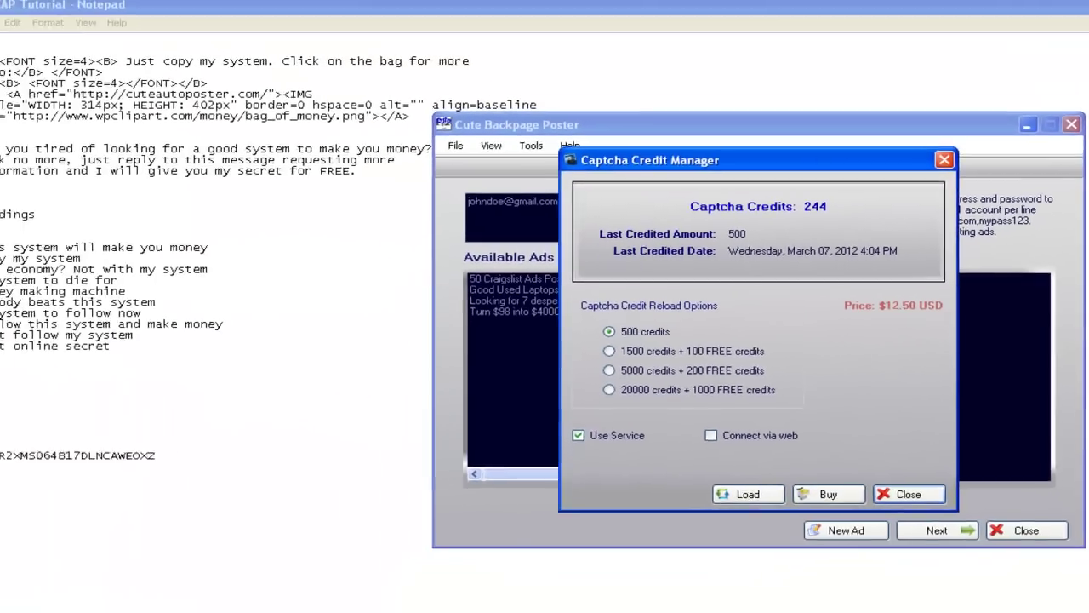
Step: Copy the captcha credit reload code from the Notepad notes
click(5, 439)
double_click(8, 440)
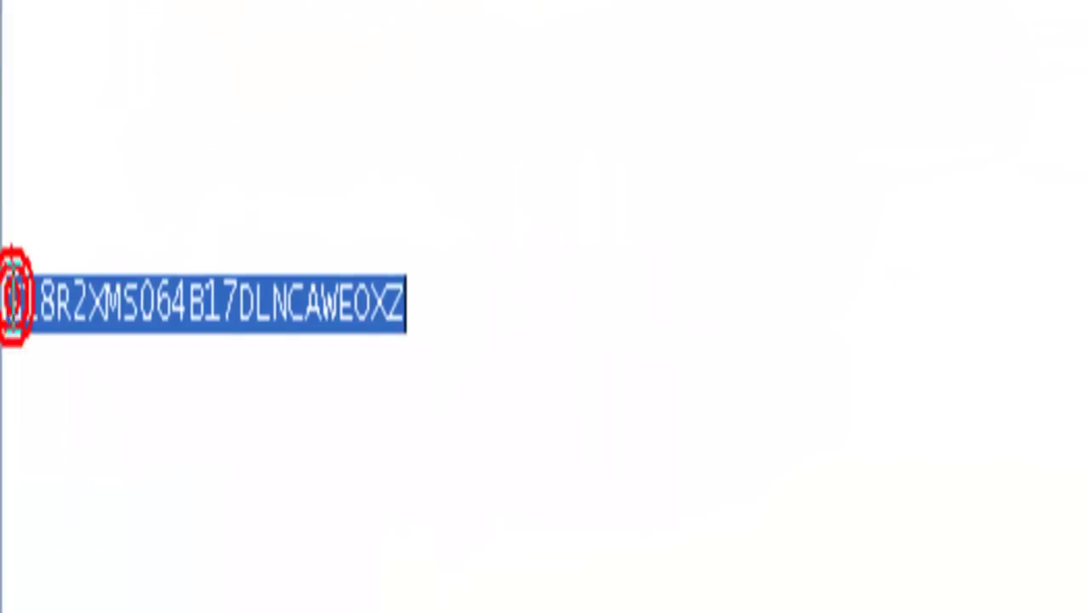
right_click(111, 305)
click(175, 530)
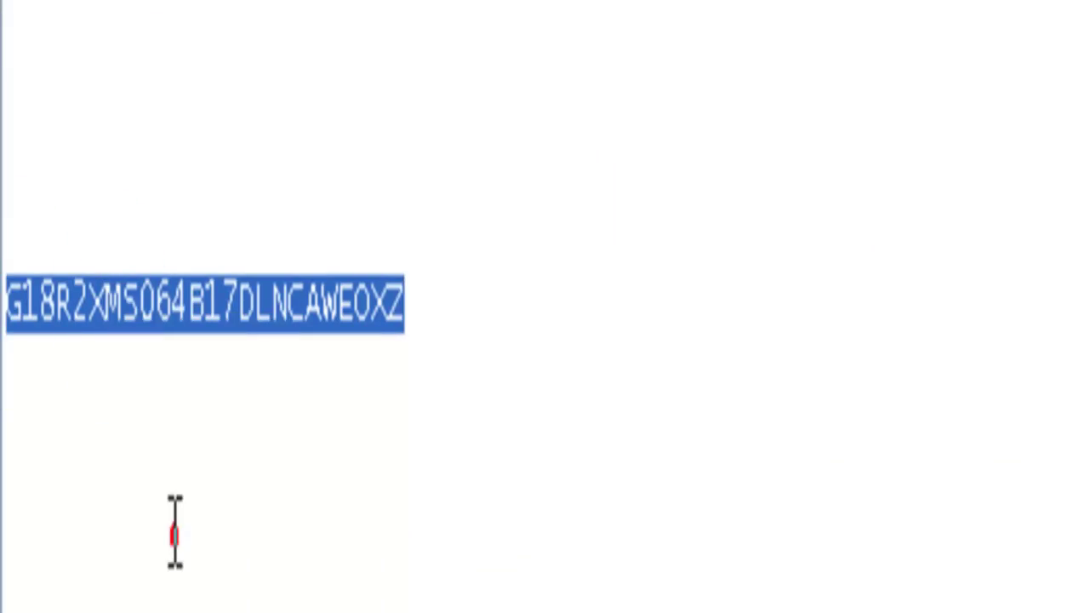
click(188, 165)
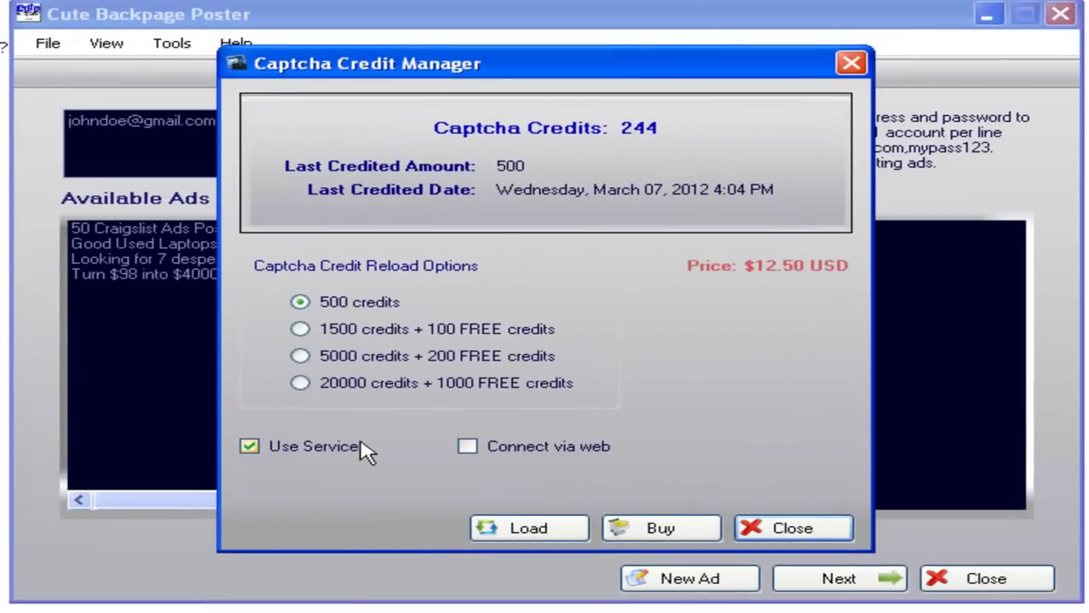
Step: Redeem the pasted reload code to add 500 captcha credits, reaching 744
click(520, 530)
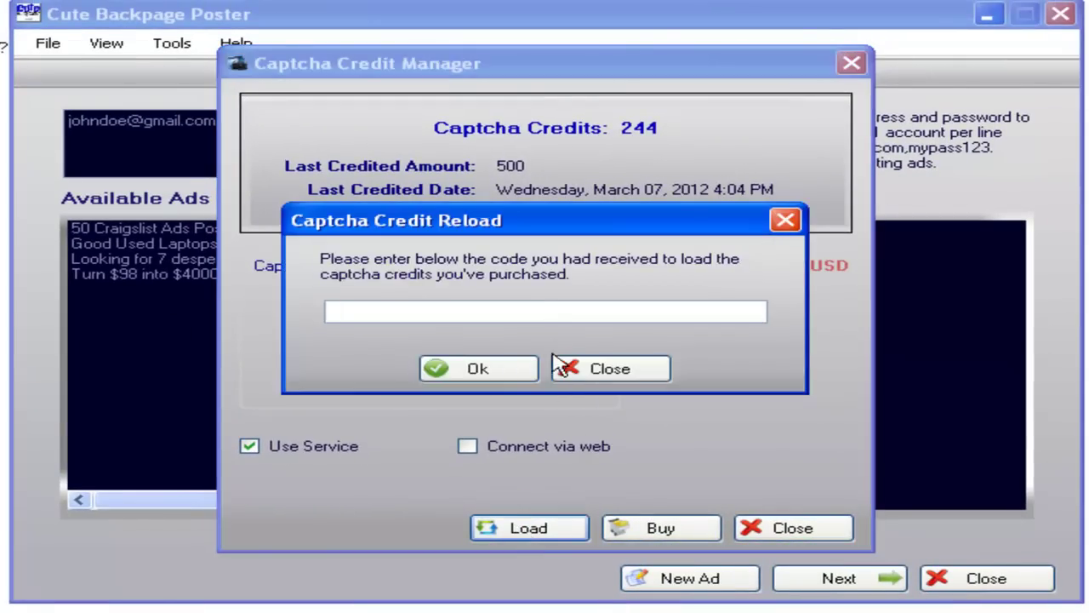
click(545, 310)
right_click(546, 312)
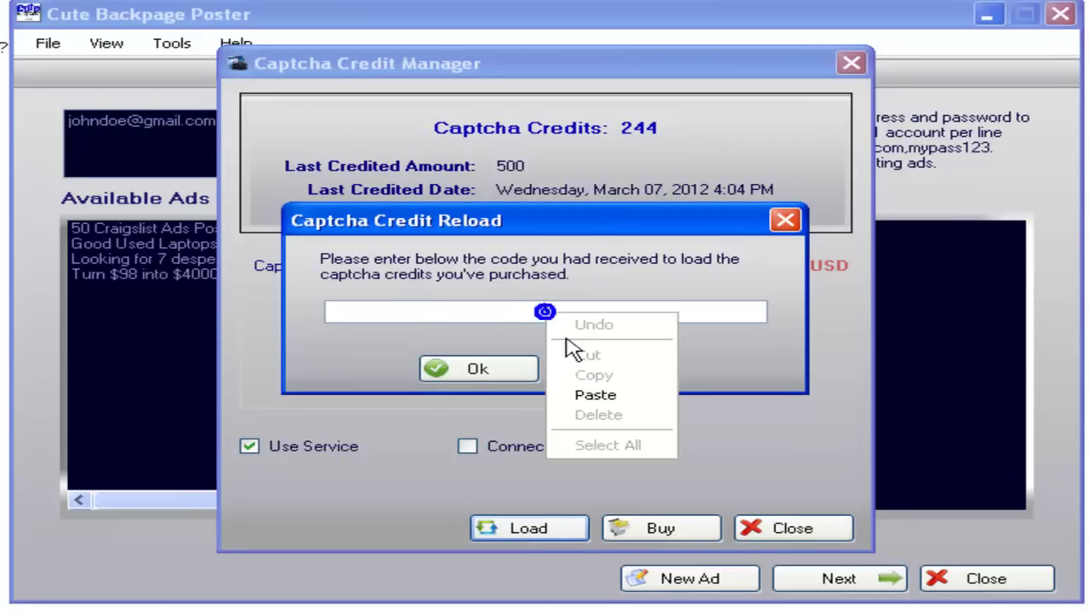
click(596, 395)
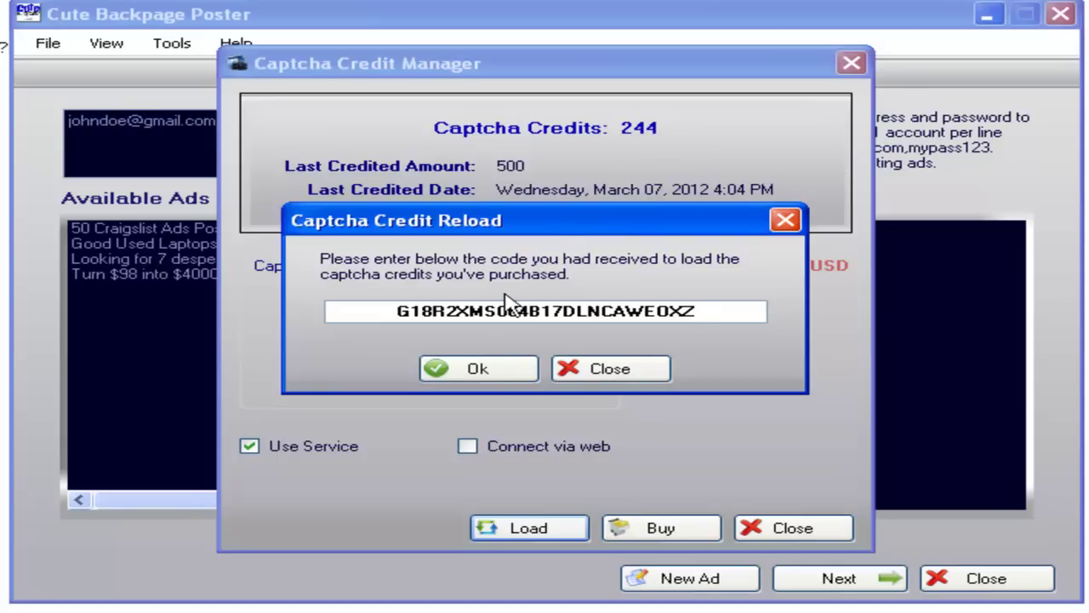
click(478, 368)
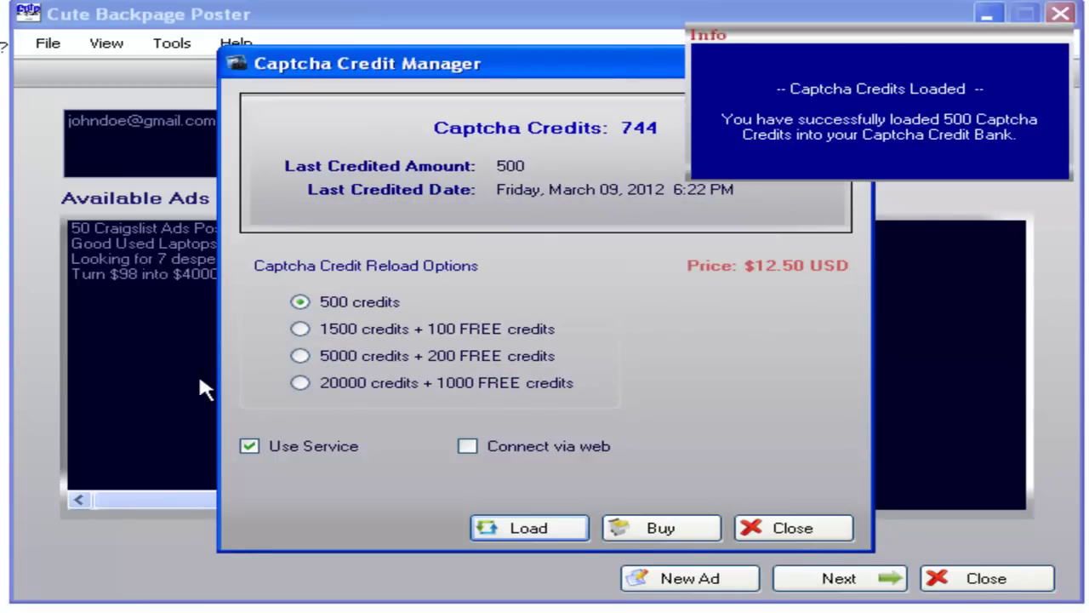
Step: Toggle the Use Service and Connect via web checkboxes, then close the credit manager
click(255, 446)
click(459, 450)
click(469, 451)
click(466, 450)
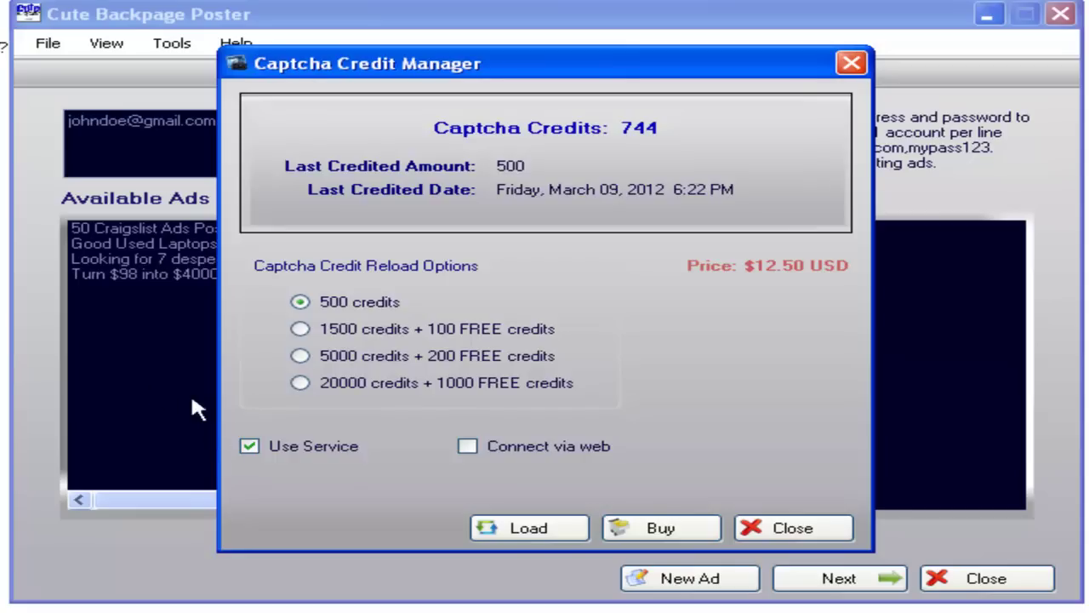
click(250, 446)
click(468, 448)
click(468, 447)
click(250, 446)
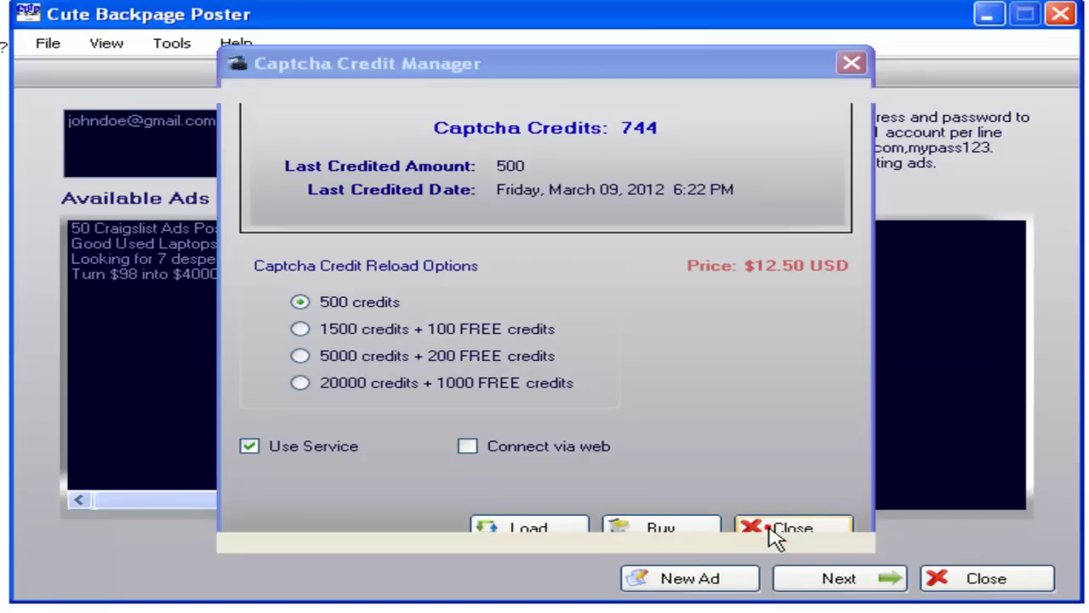
click(770, 527)
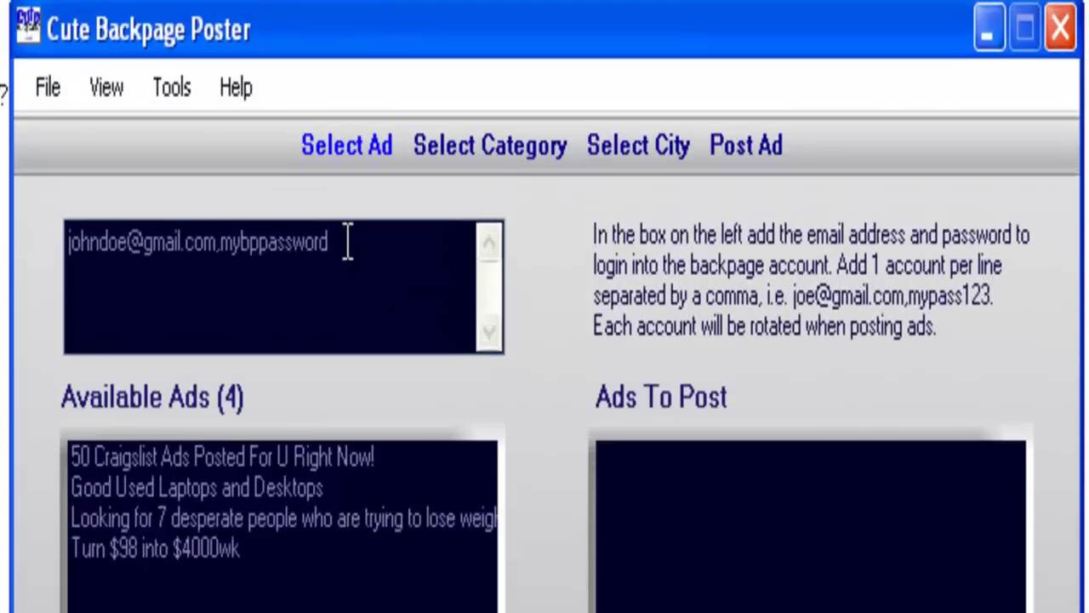
drag(331, 244, 62, 243)
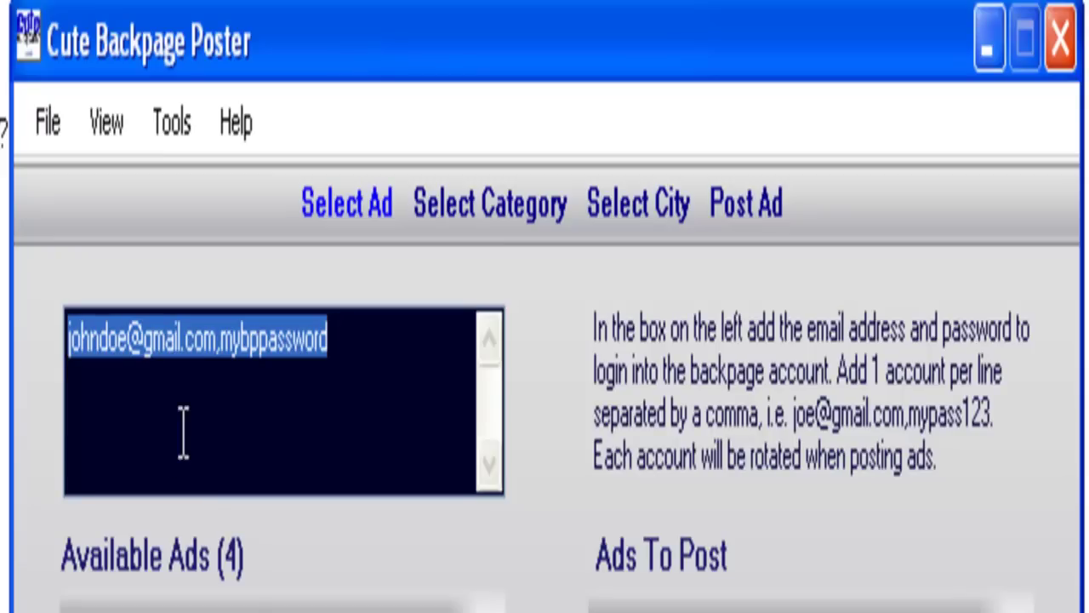
click(136, 386)
click(216, 336)
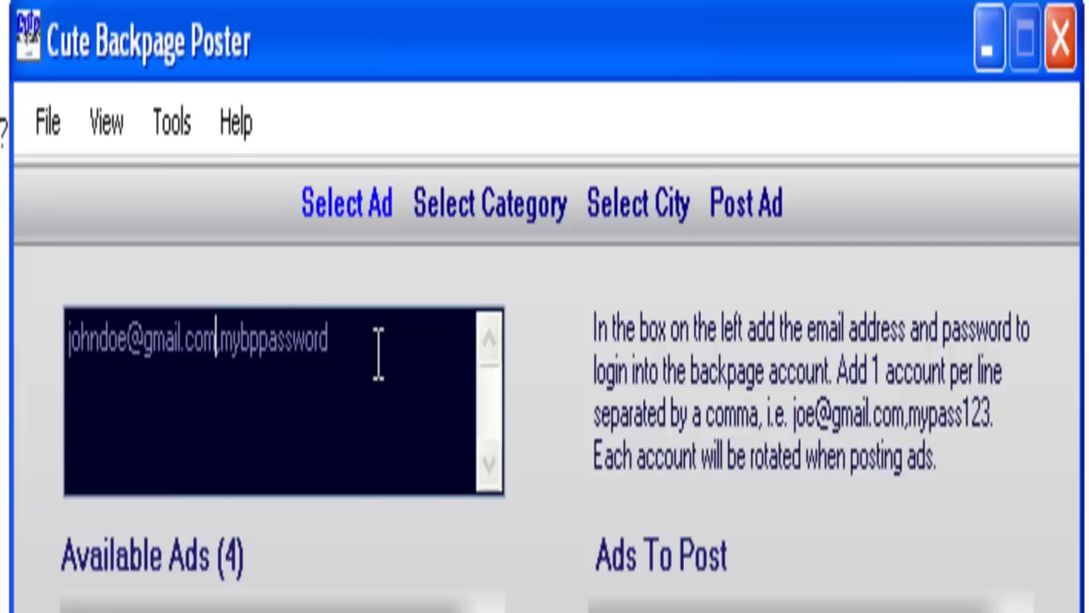
click(598, 325)
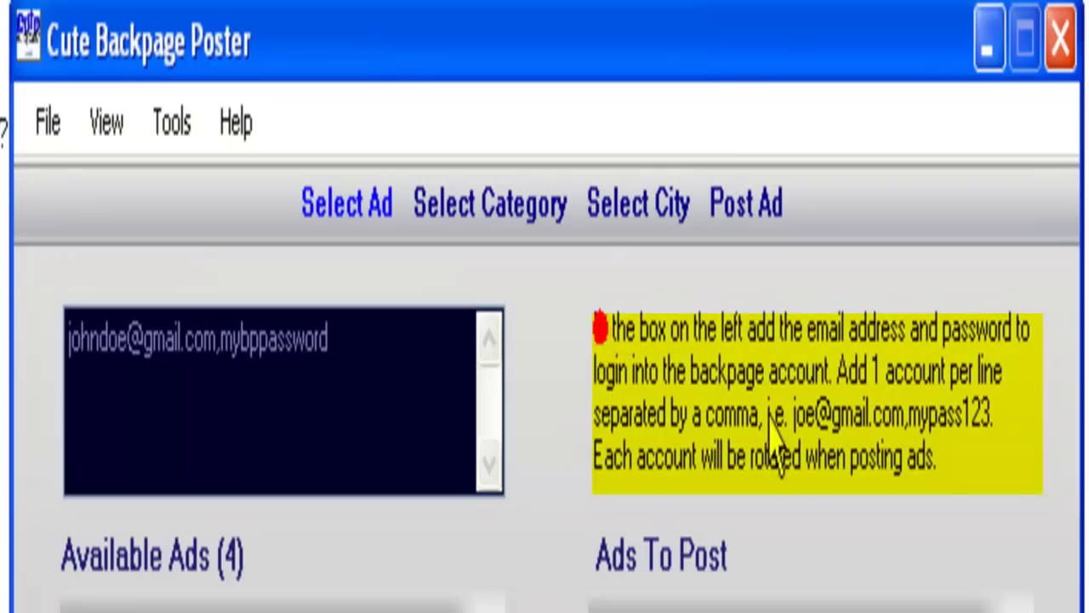
click(933, 454)
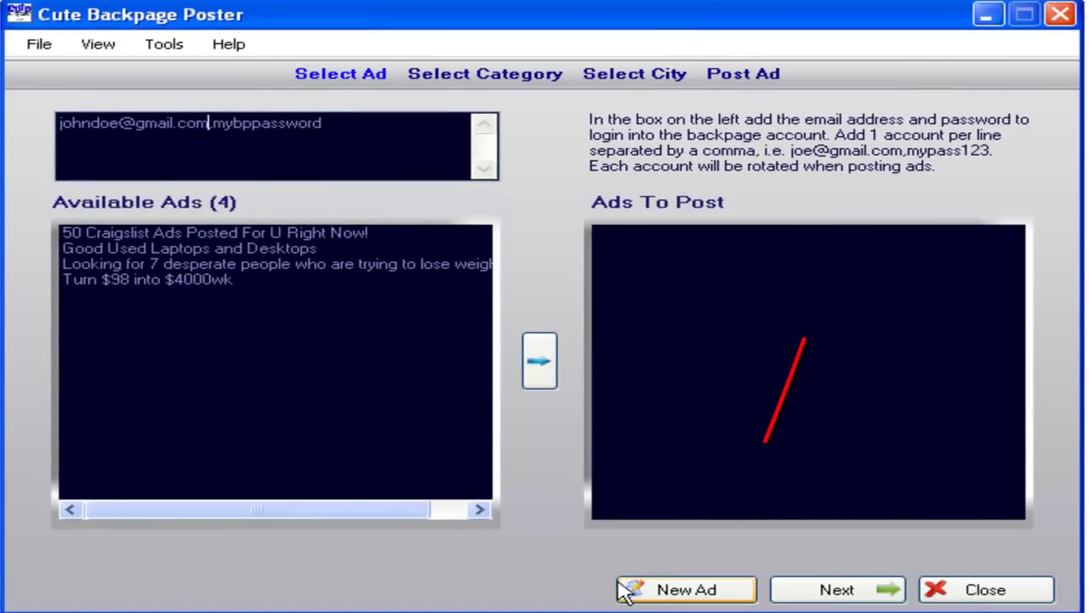
Step: Open the Ad Manager and start a new ad with empty title and body
click(659, 591)
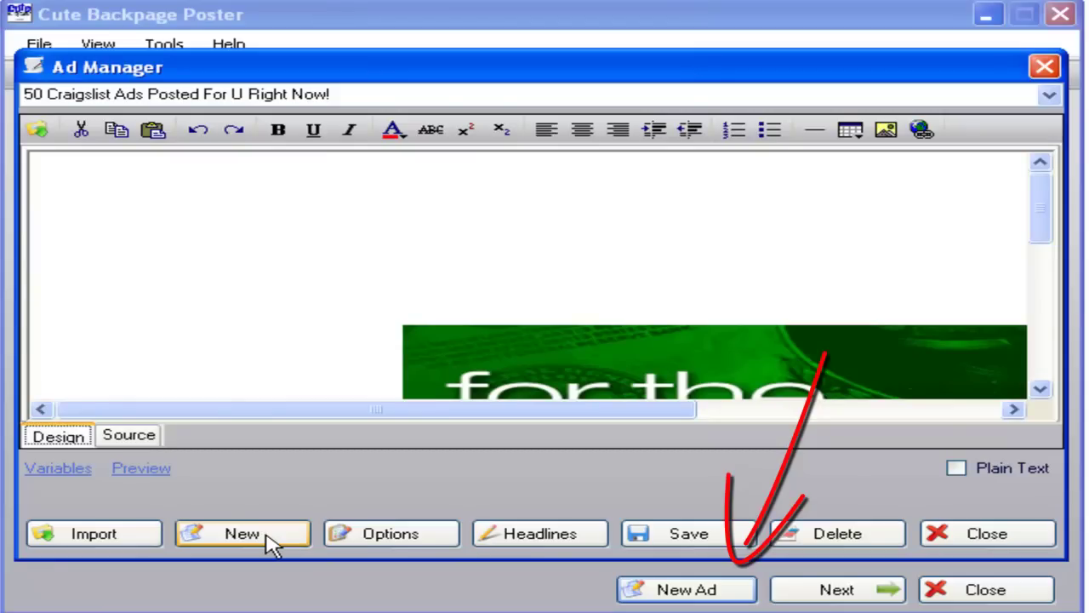
click(266, 538)
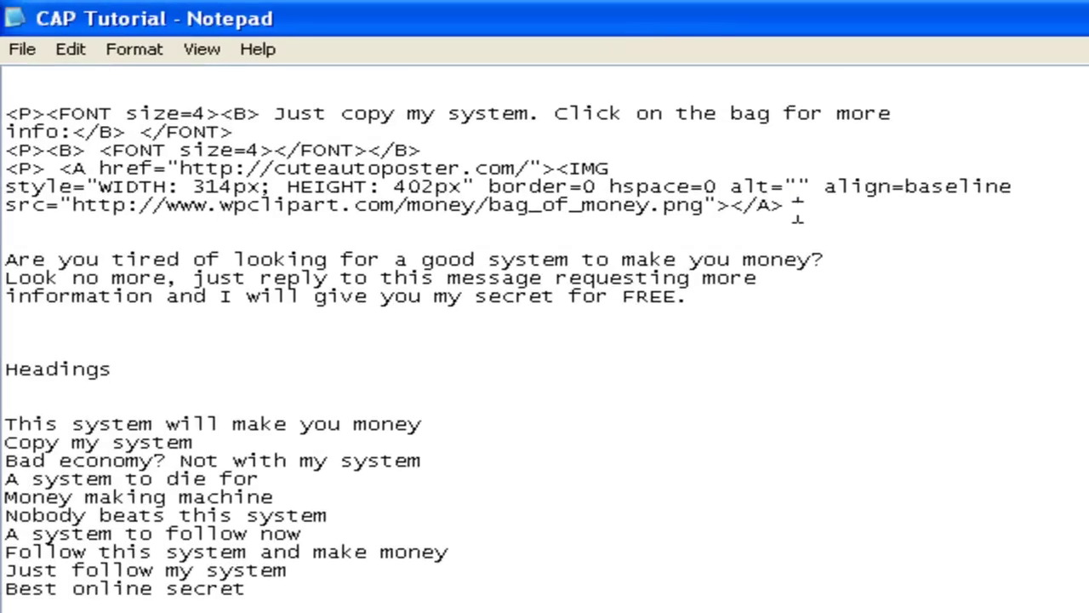
Step: Copy the ten heading lines from 'This system' to 'Best online secret' in Notepad
drag(798, 211, 4, 113)
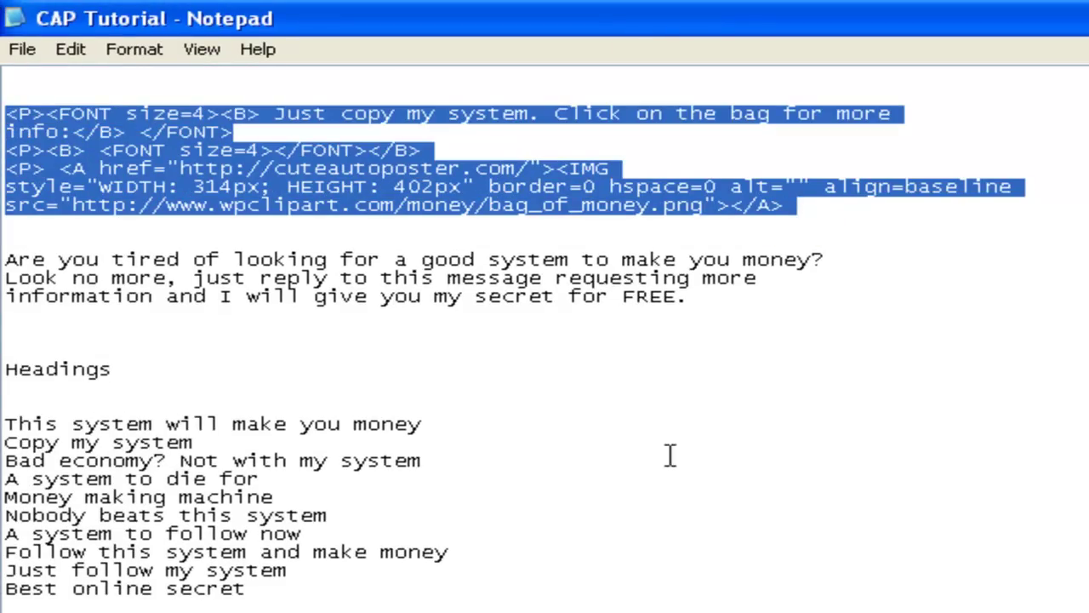
drag(725, 302, 4, 260)
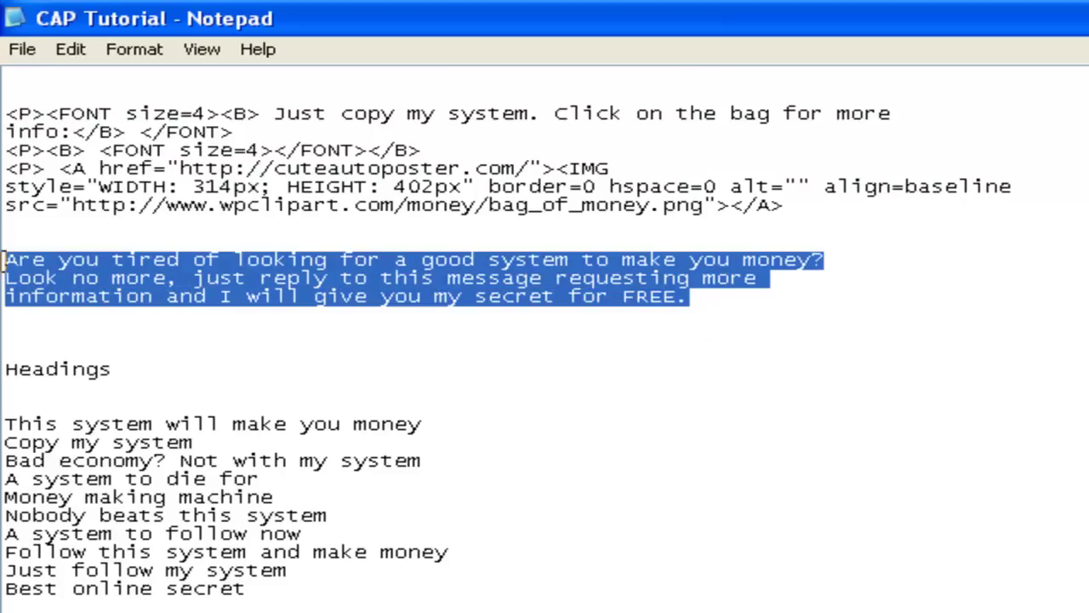
drag(292, 603, 4, 425)
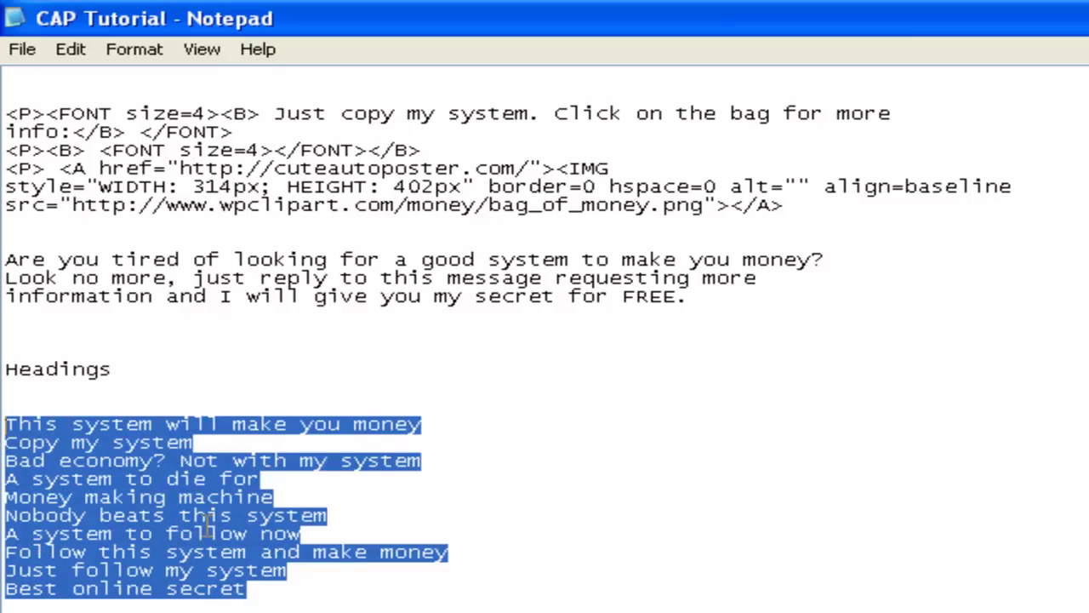
click(213, 583)
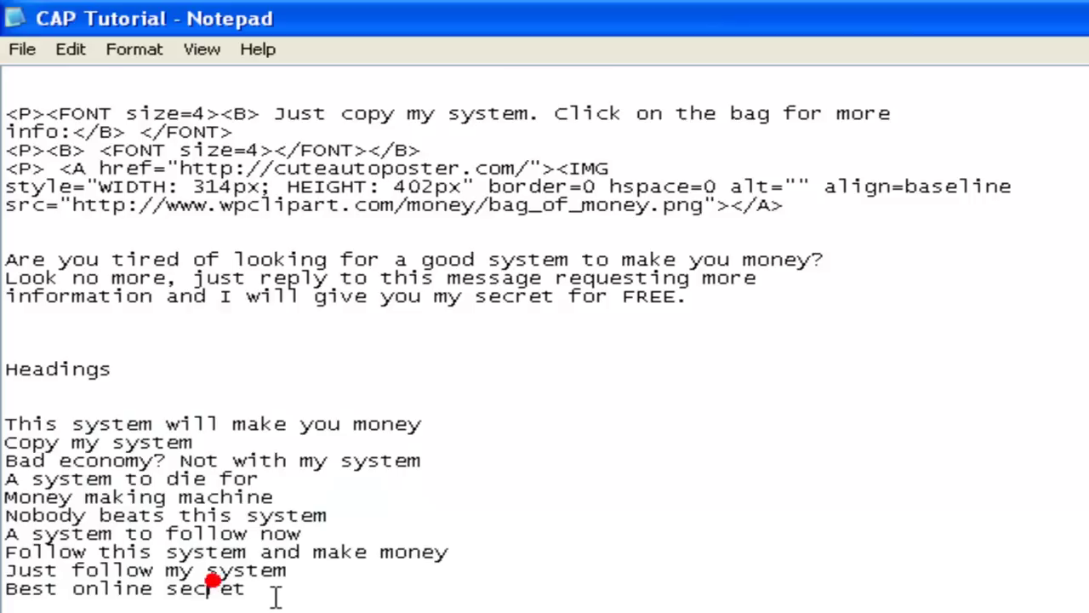
drag(694, 296, 4, 260)
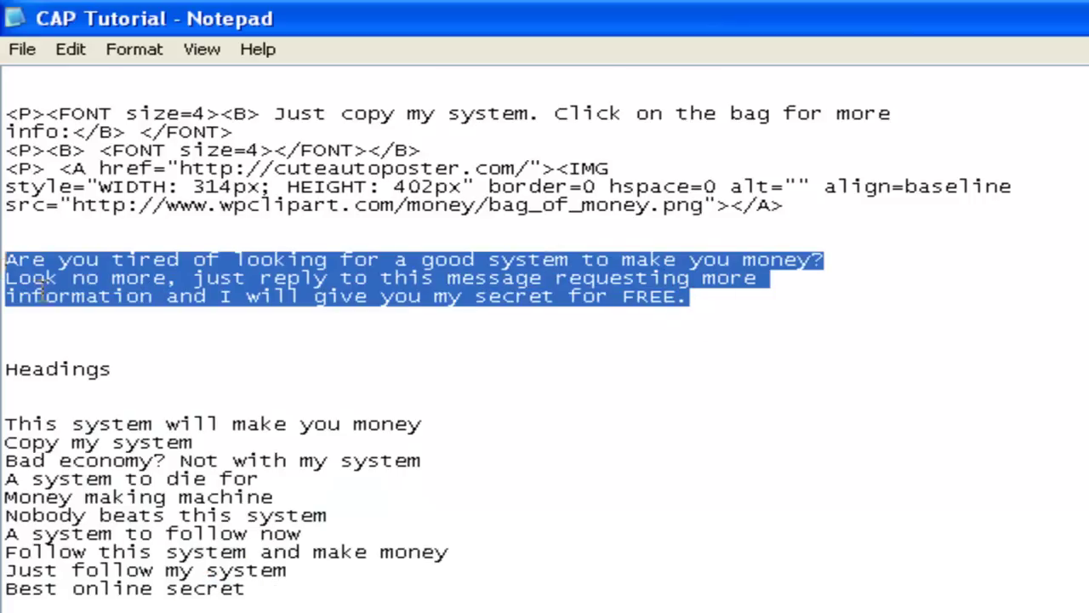
click(490, 533)
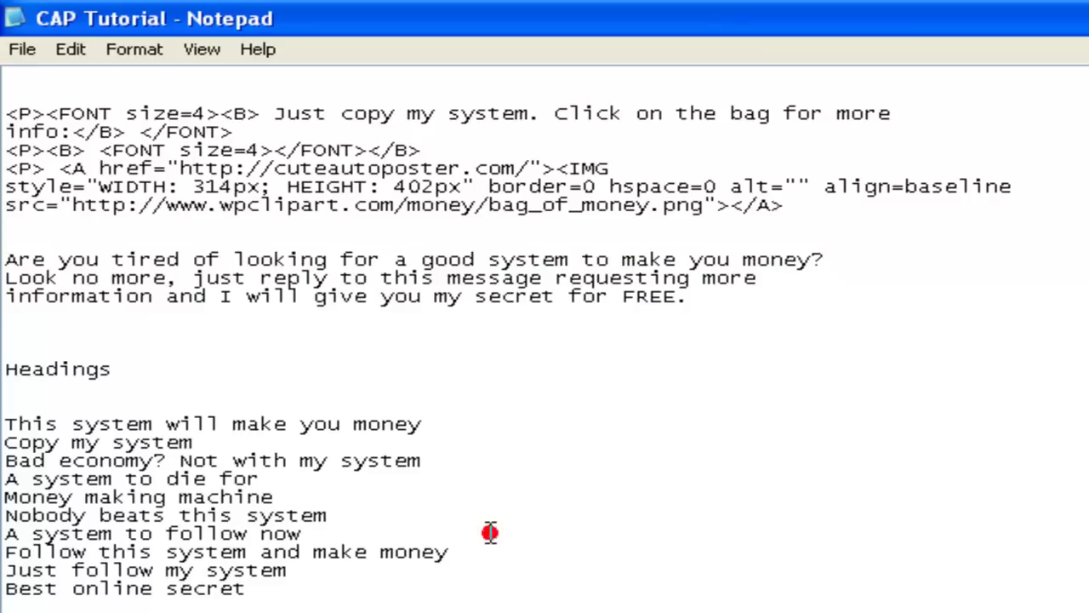
drag(255, 596, 4, 423)
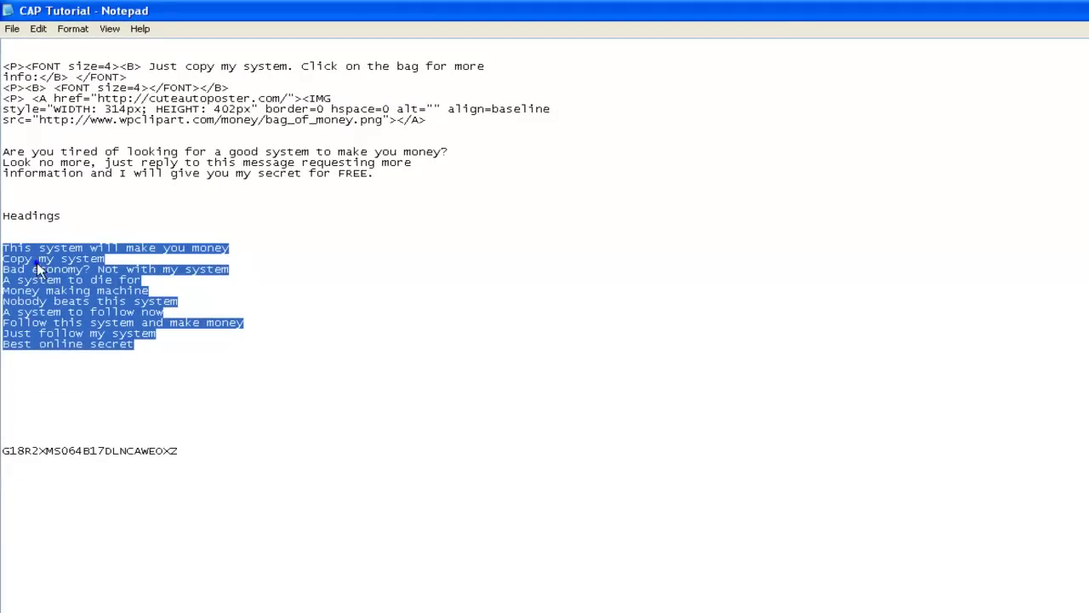
right_click(38, 269)
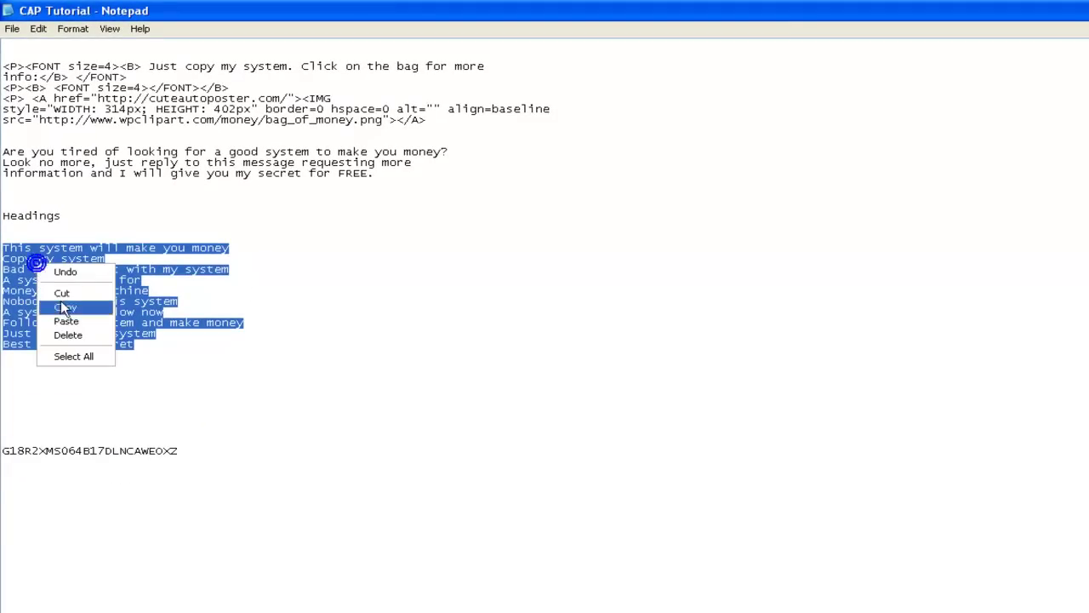
click(72, 311)
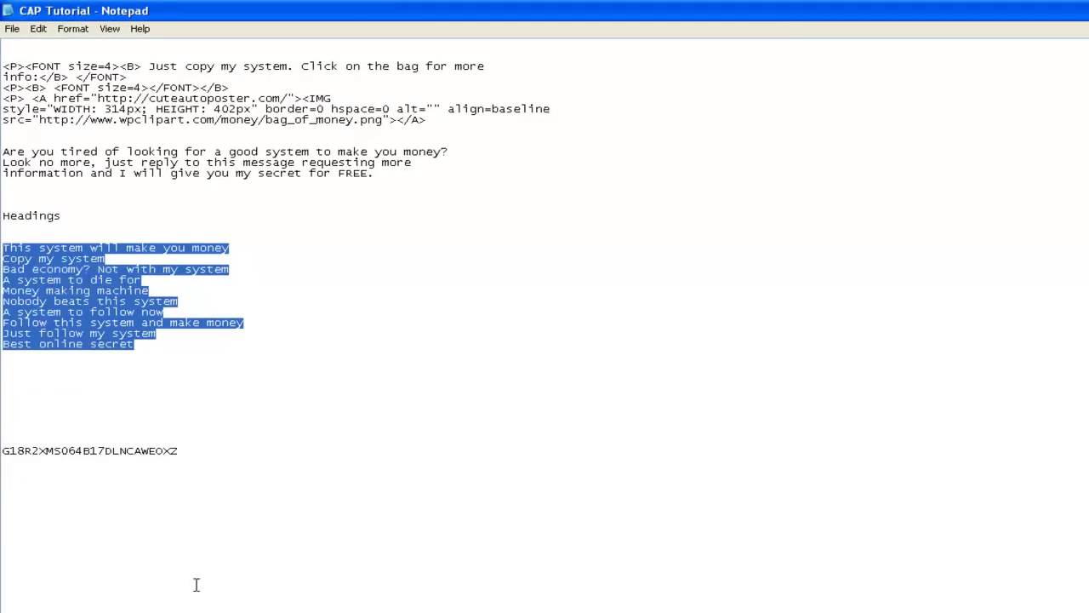
key(alt+Tab)
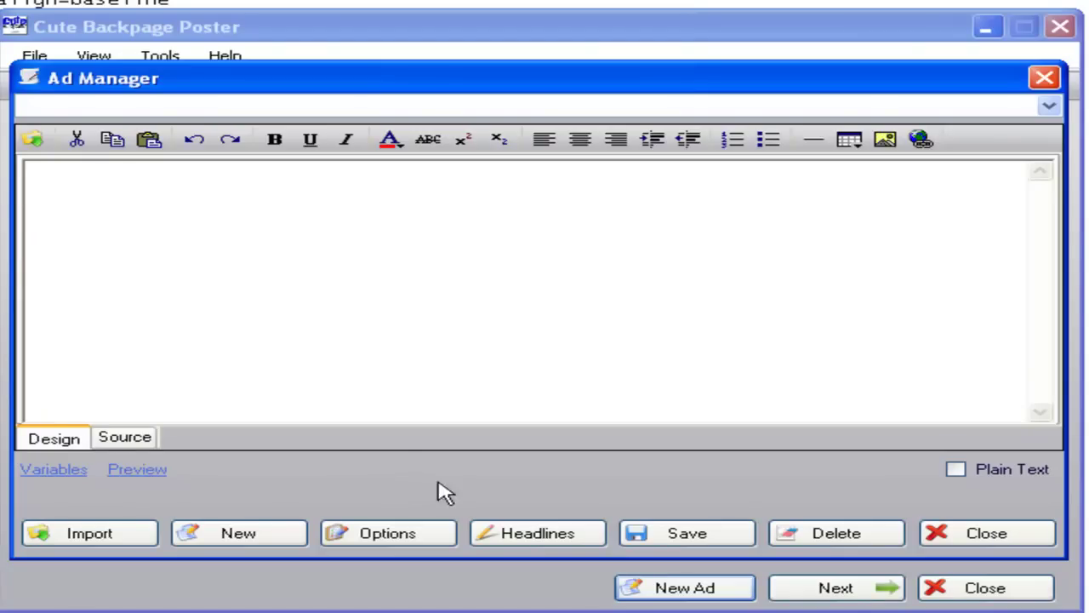
Step: Paste the ten copied headings into the Headline Manager, giving Headlines: 10
click(539, 531)
right_click(526, 294)
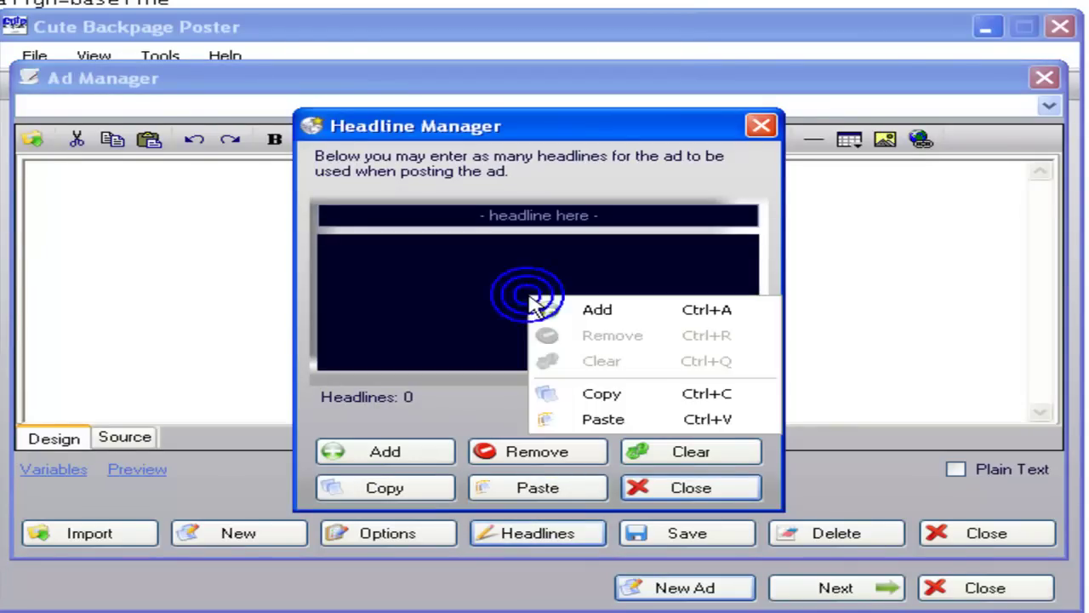
click(578, 425)
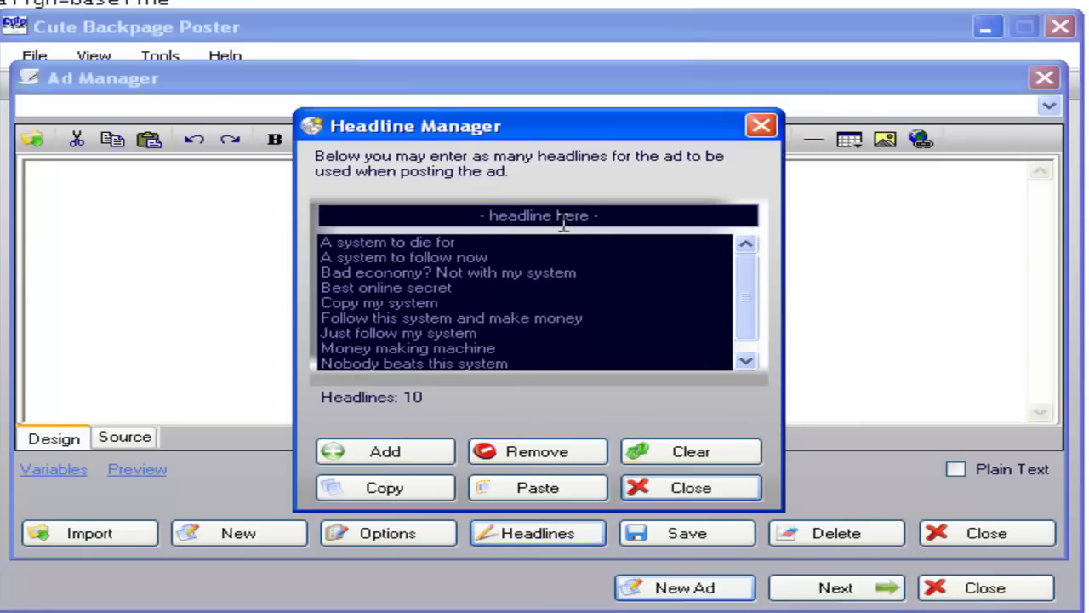
click(607, 216)
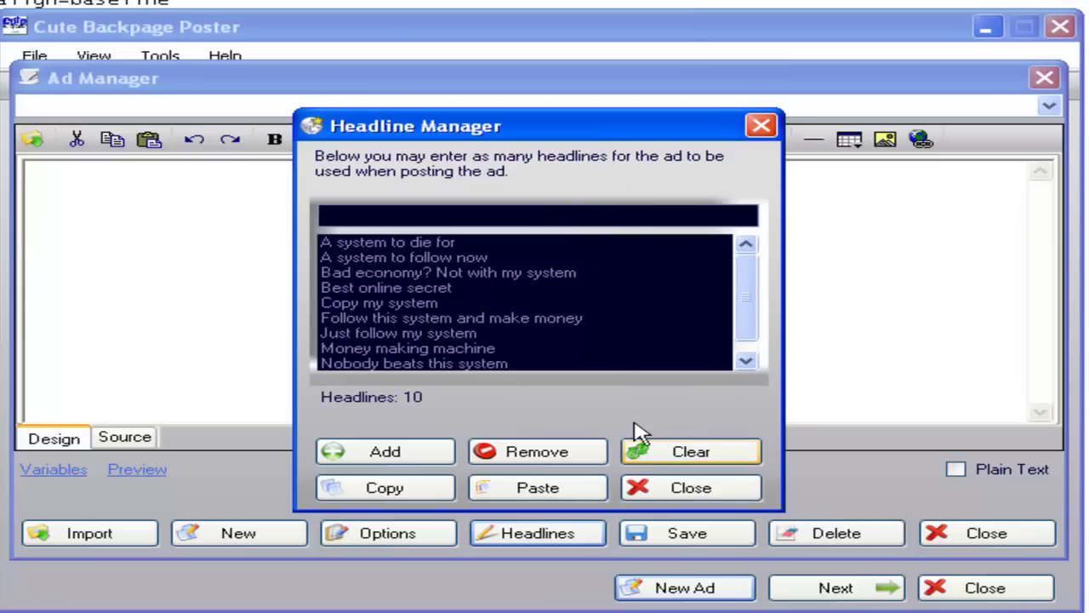
click(689, 492)
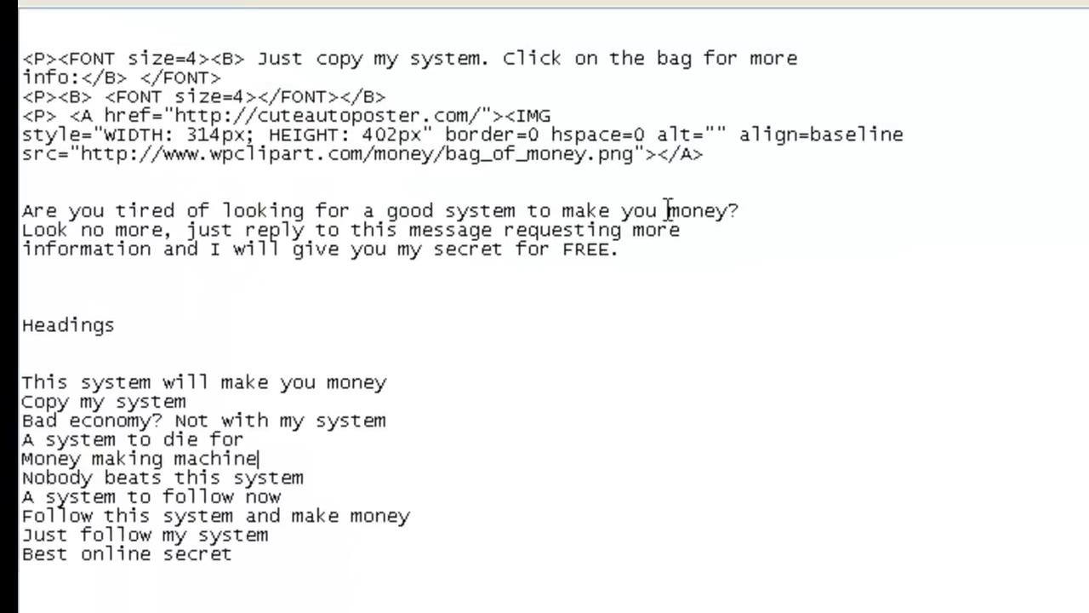
Step: Copy the three-line 'Are you tired of looking for a good system' paragraph from Notepad
drag(713, 154, 21, 49)
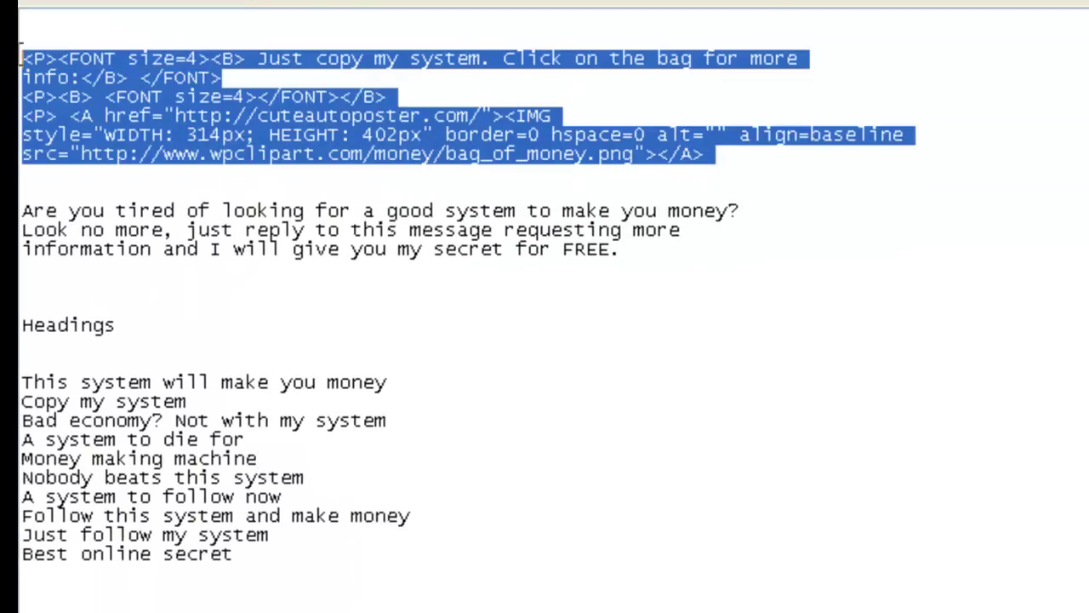
drag(640, 253, 25, 210)
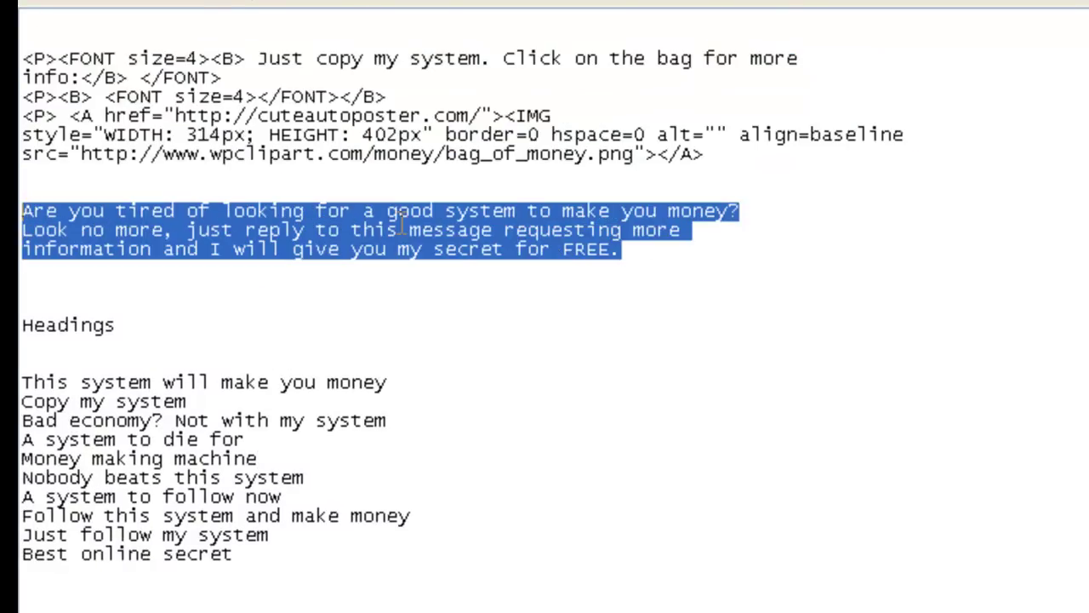
right_click(533, 228)
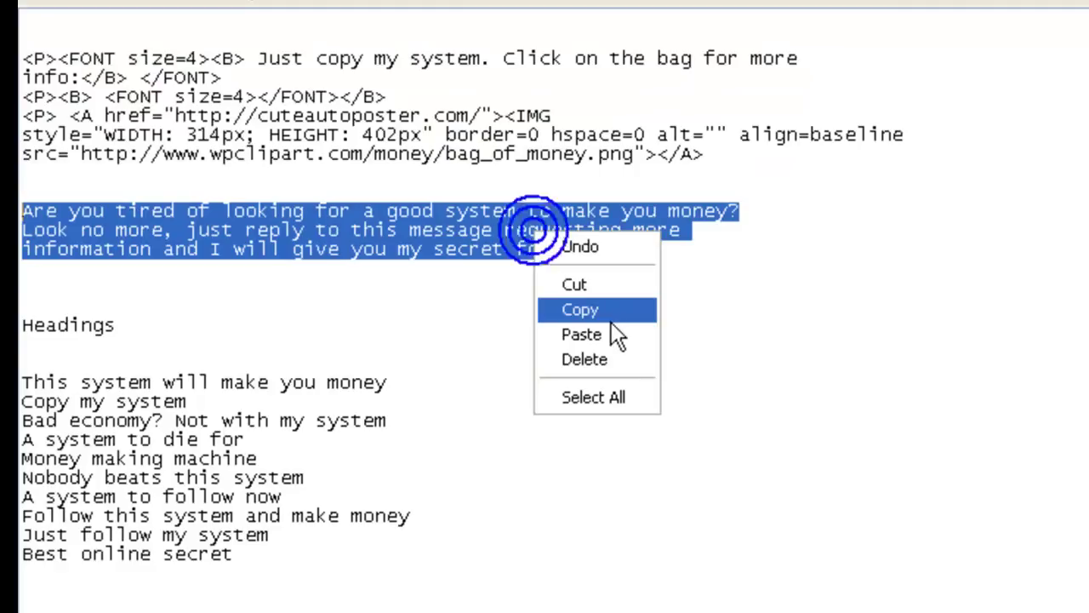
click(608, 304)
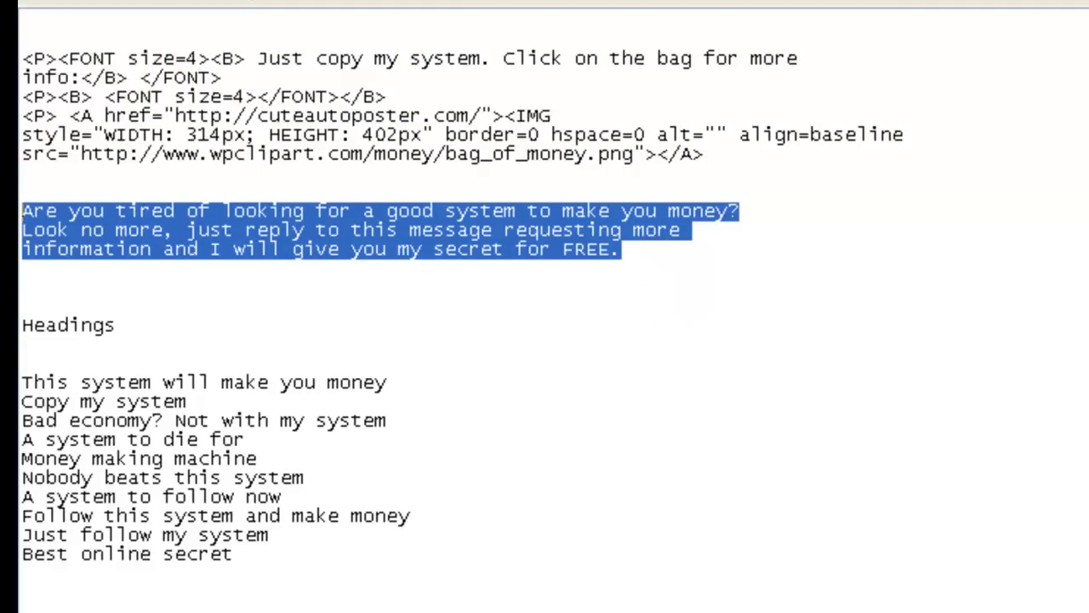
key(alt+Tab)
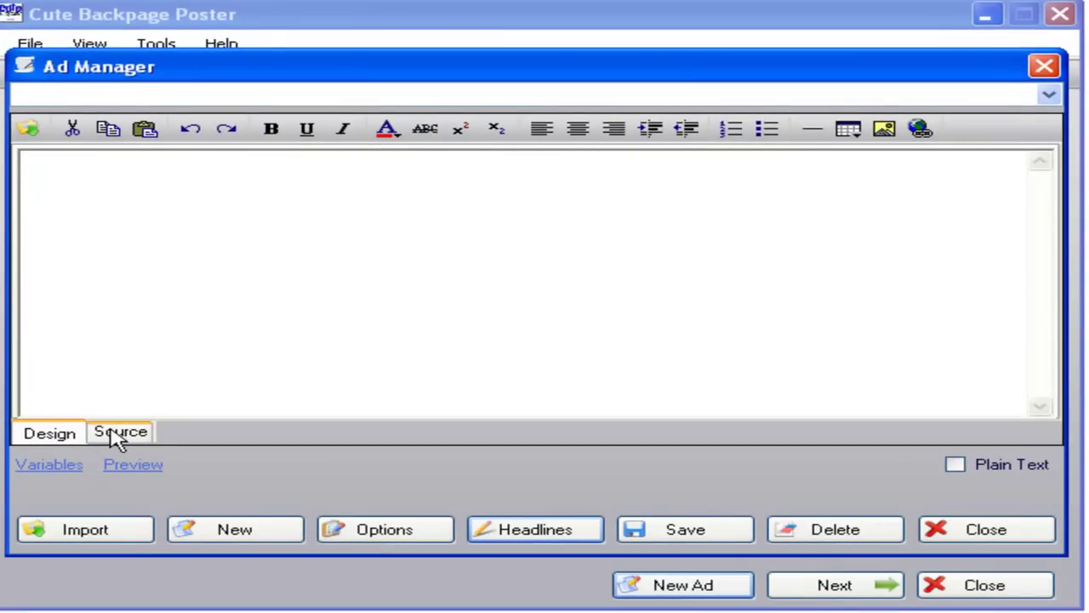
click(143, 433)
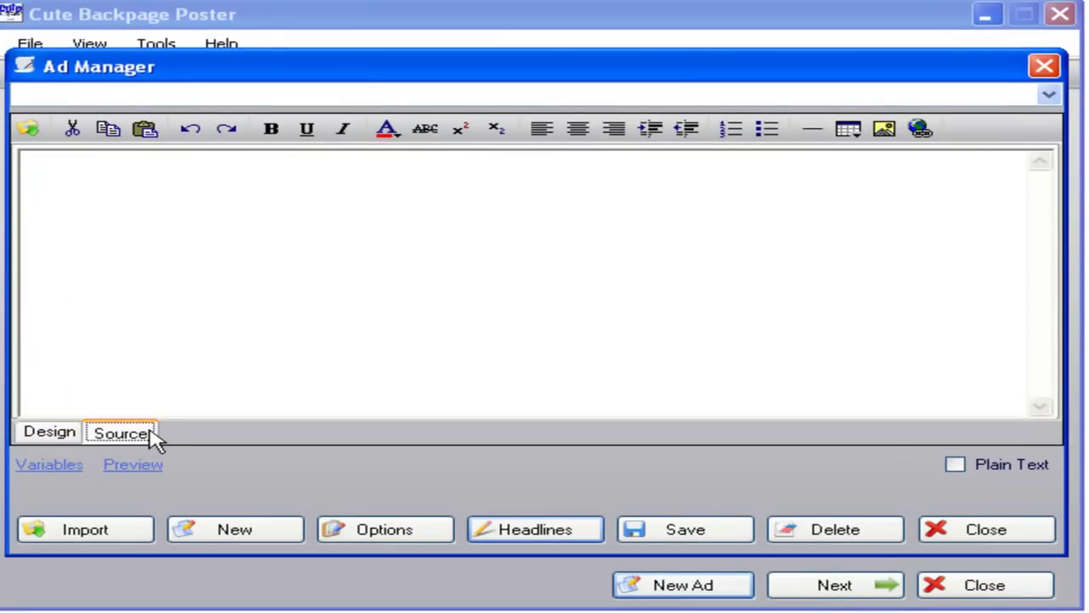
click(57, 432)
click(54, 189)
right_click(58, 195)
mouse_move(76, 208)
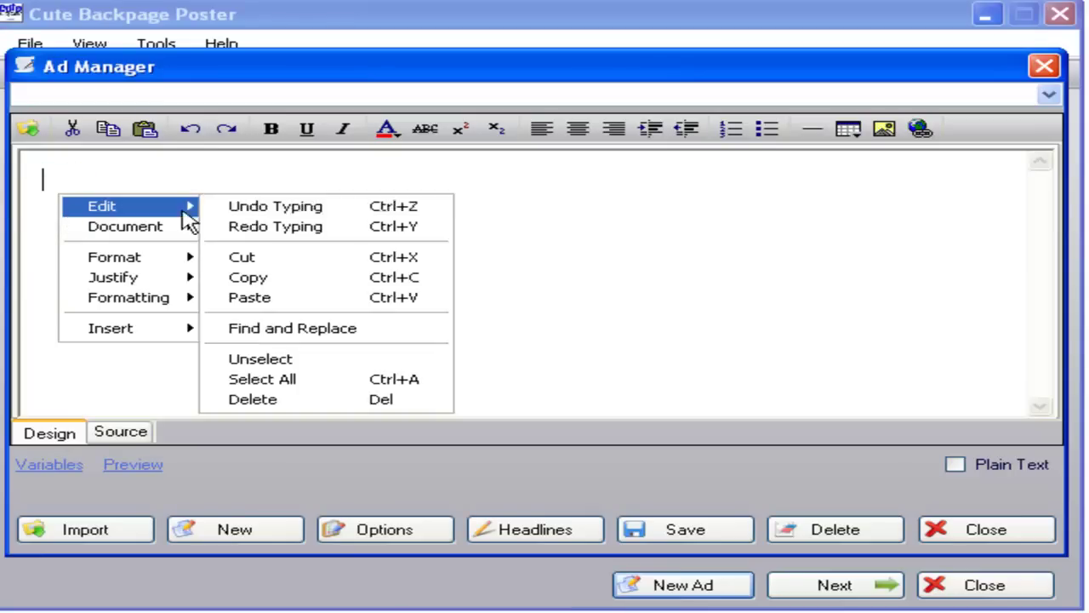
click(247, 298)
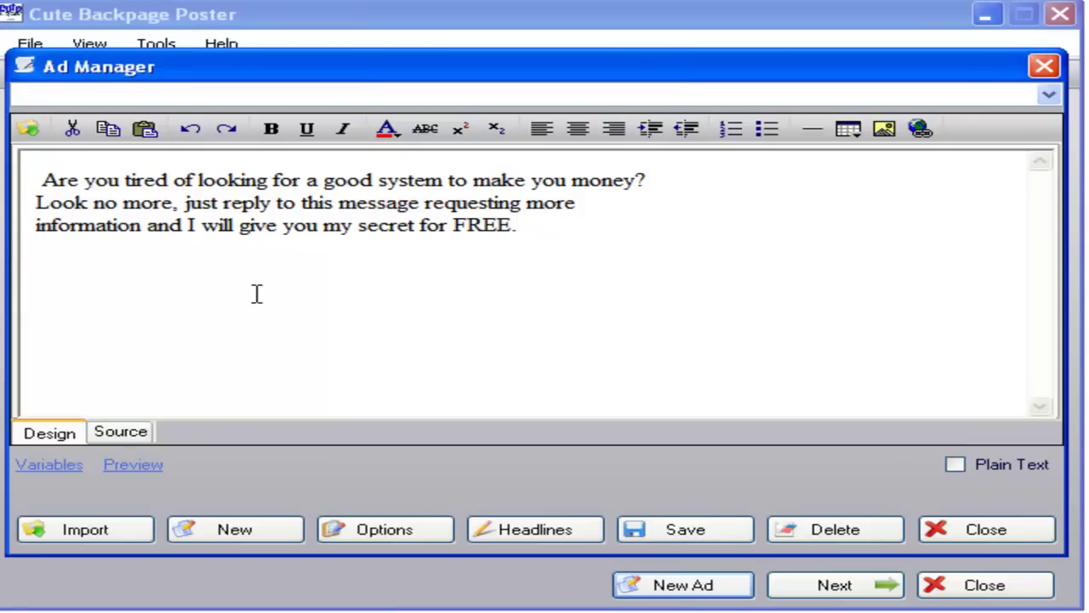
drag(562, 231, 36, 177)
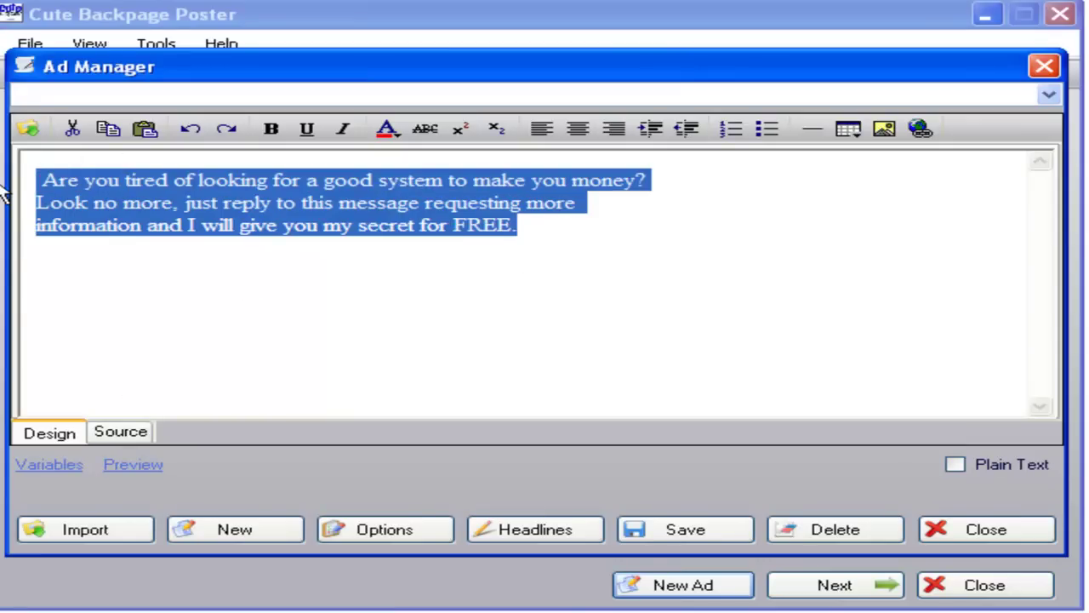
key(Delete)
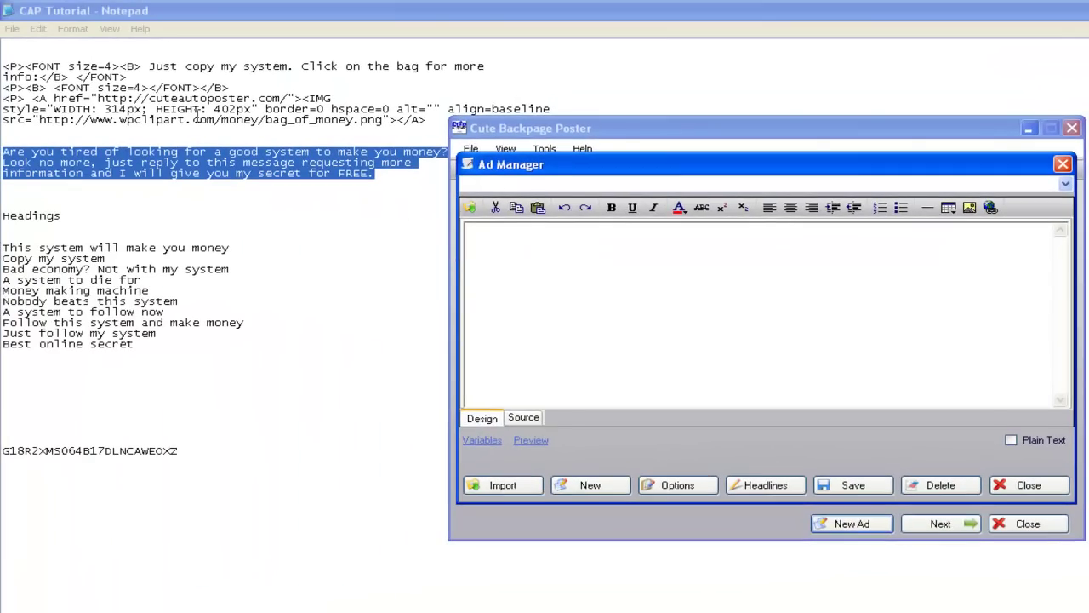
Step: Copy the six-line HTML block with the bag_of_money.png image link from Notepad
key(alt+Tab)
drag(450, 125, 92, 86)
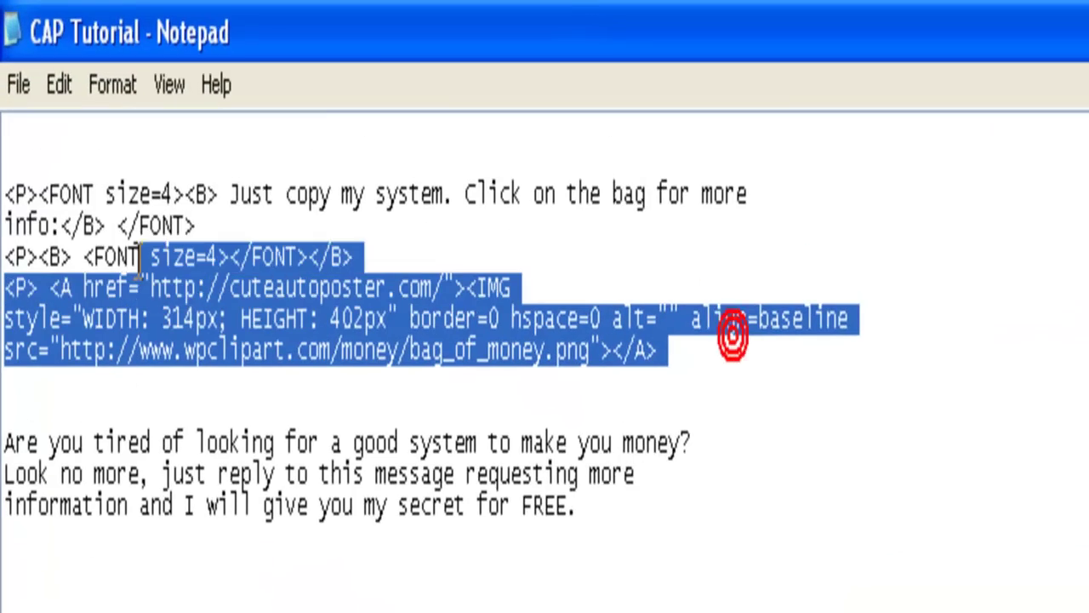
drag(140, 255, 4, 165)
right_click(67, 227)
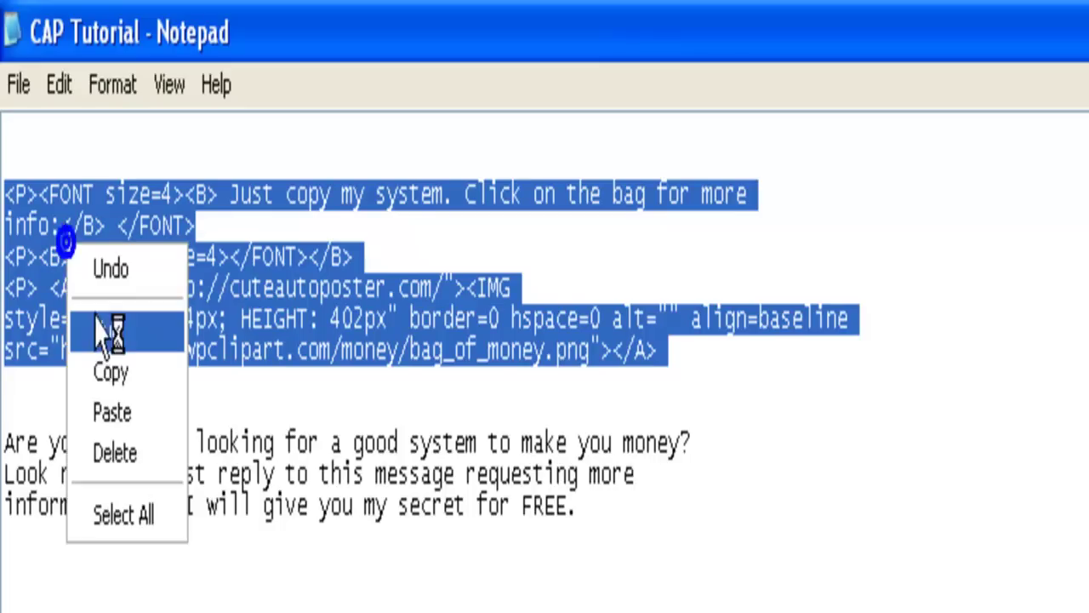
click(103, 374)
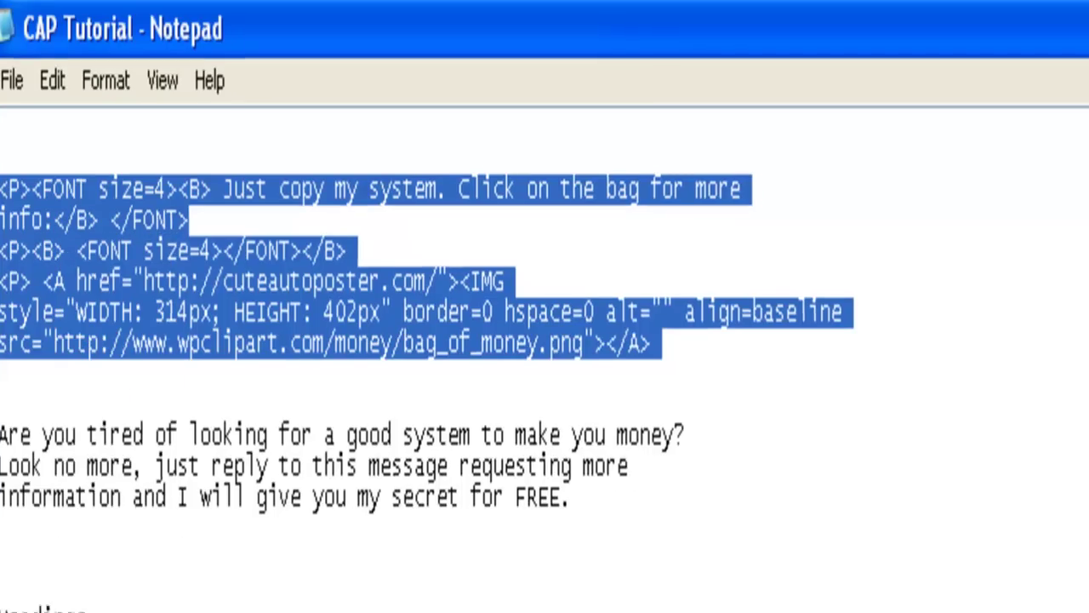
key(alt+Tab)
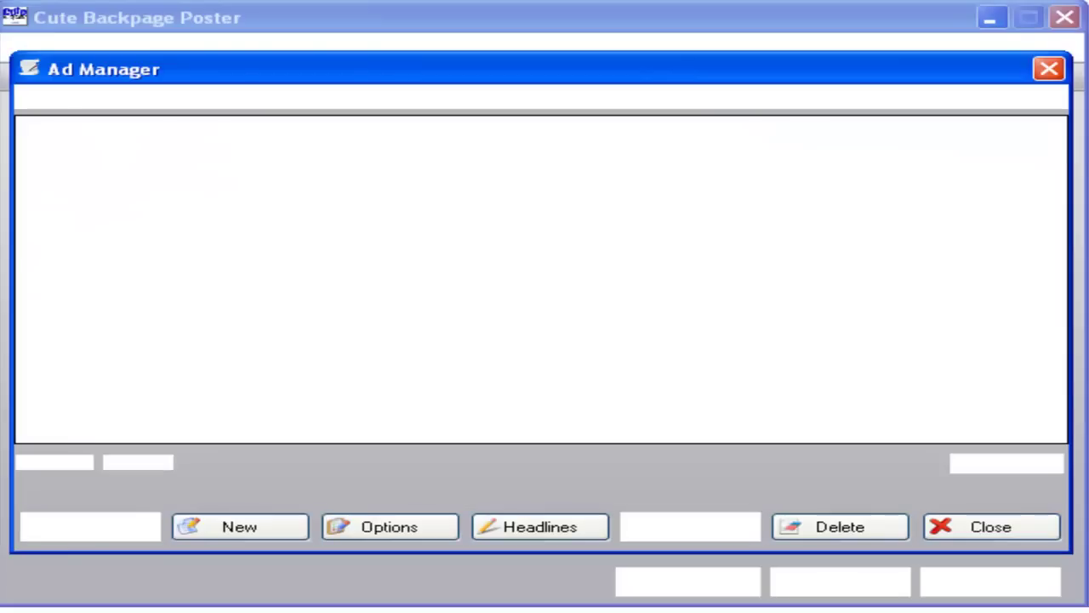
Step: Replace the default HTML source with the pasted money-bag block and preview it in Design view
click(73, 437)
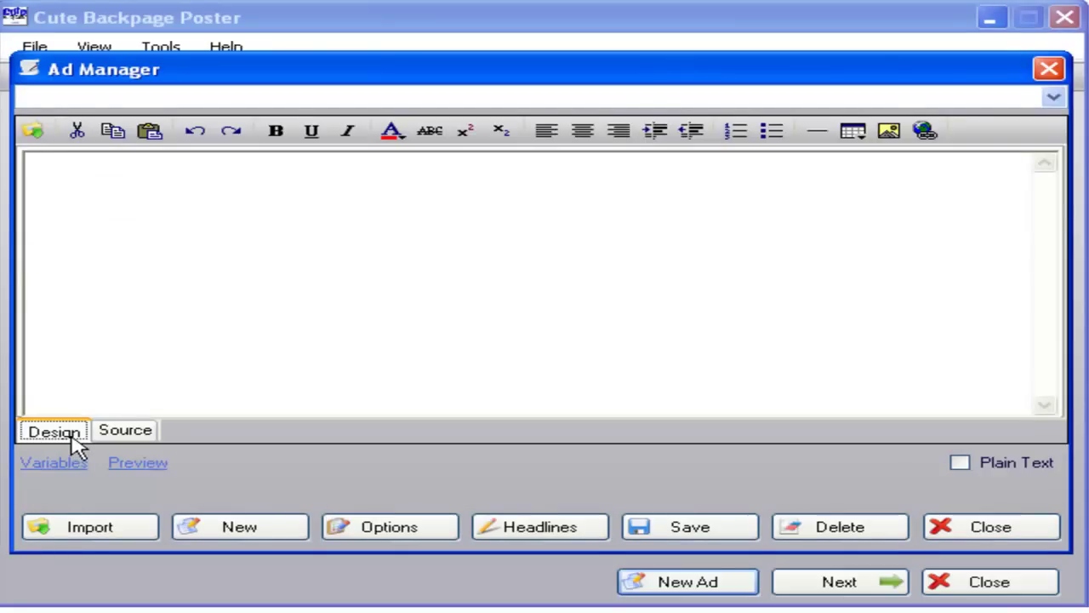
click(122, 436)
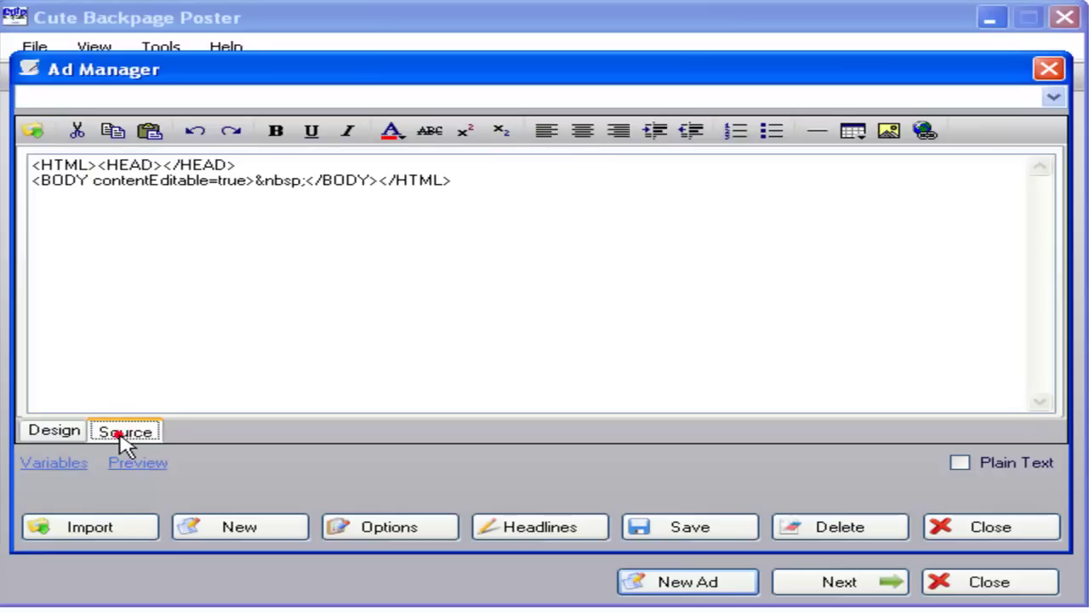
drag(493, 187, 32, 162)
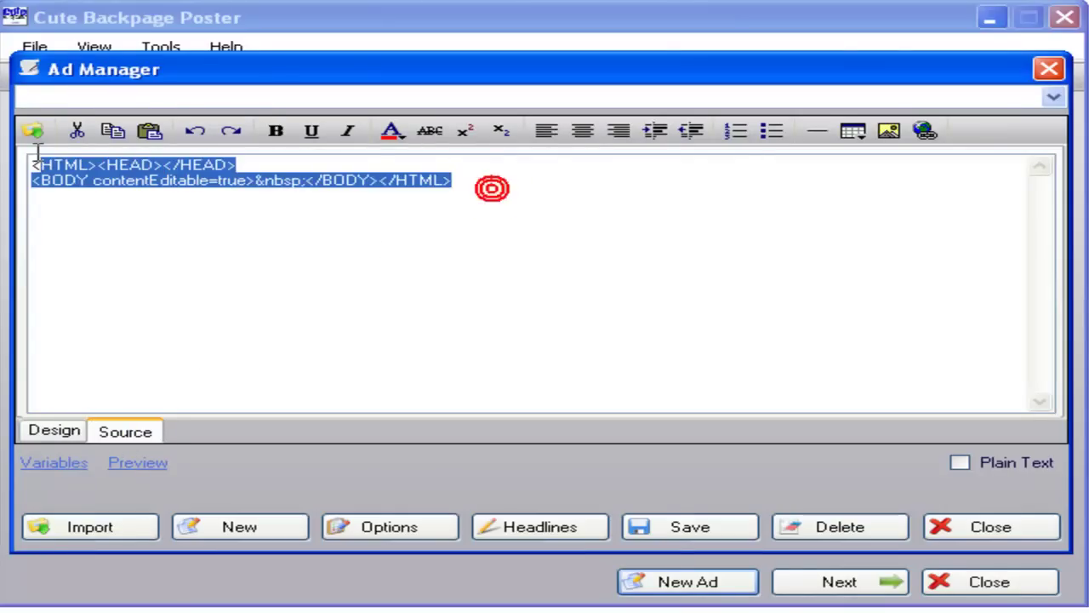
key(Delete)
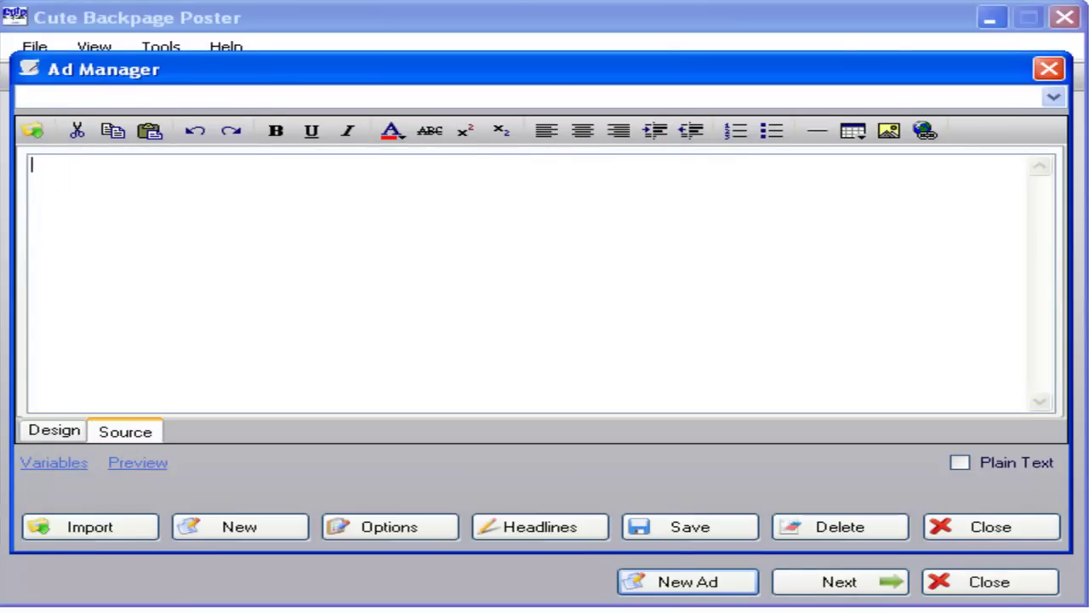
right_click(60, 190)
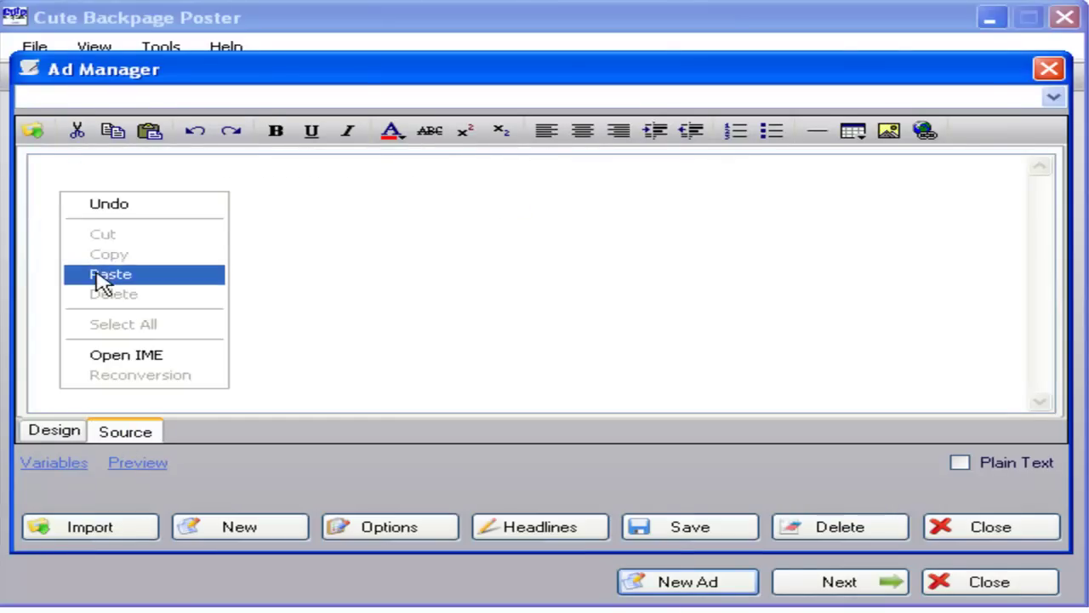
click(96, 276)
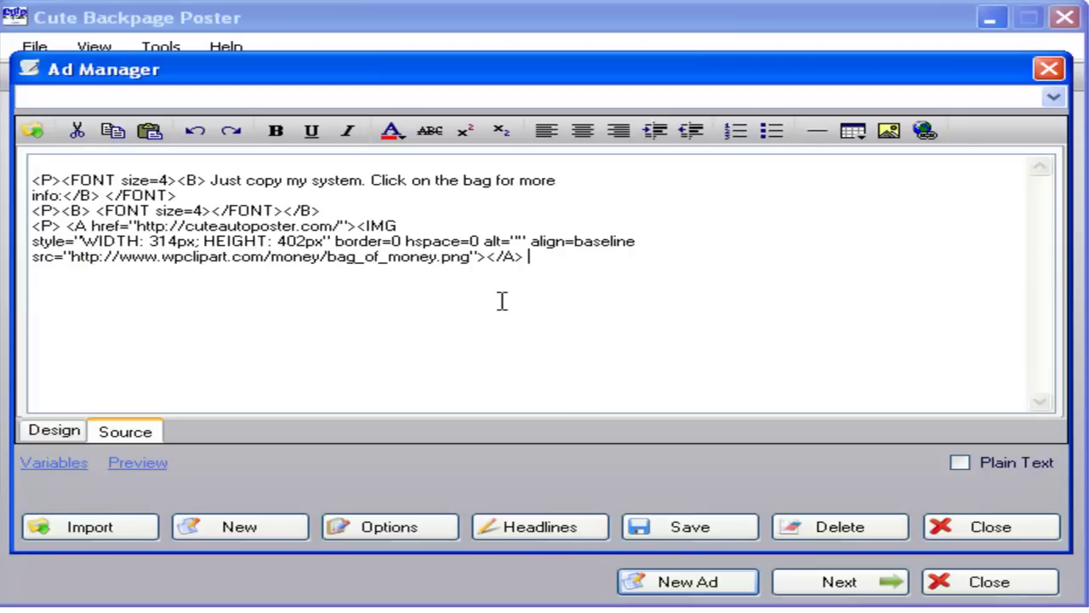
click(48, 433)
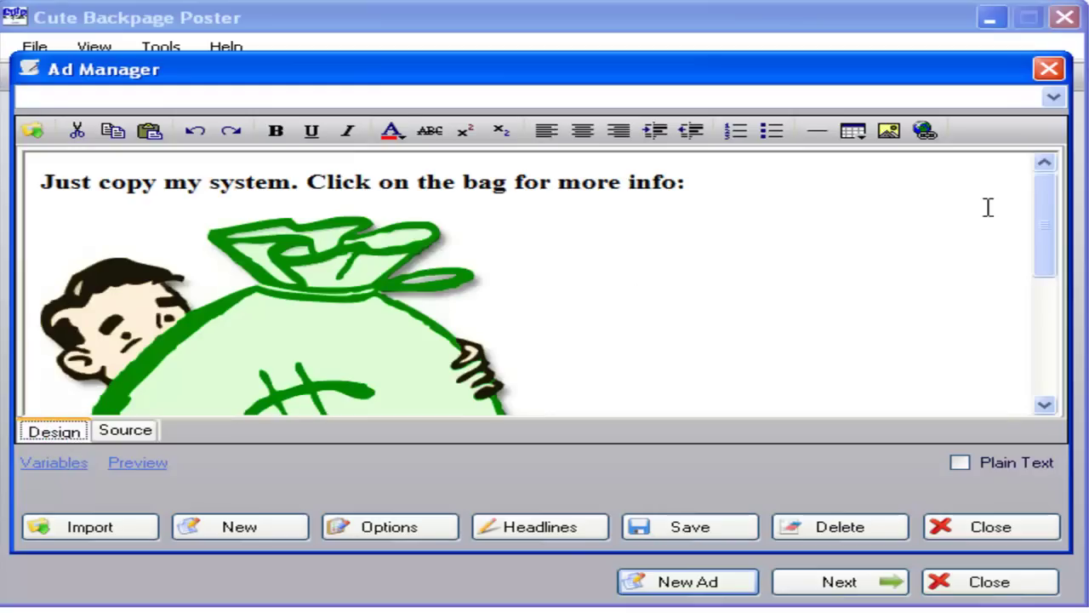
drag(1045, 214, 1047, 179)
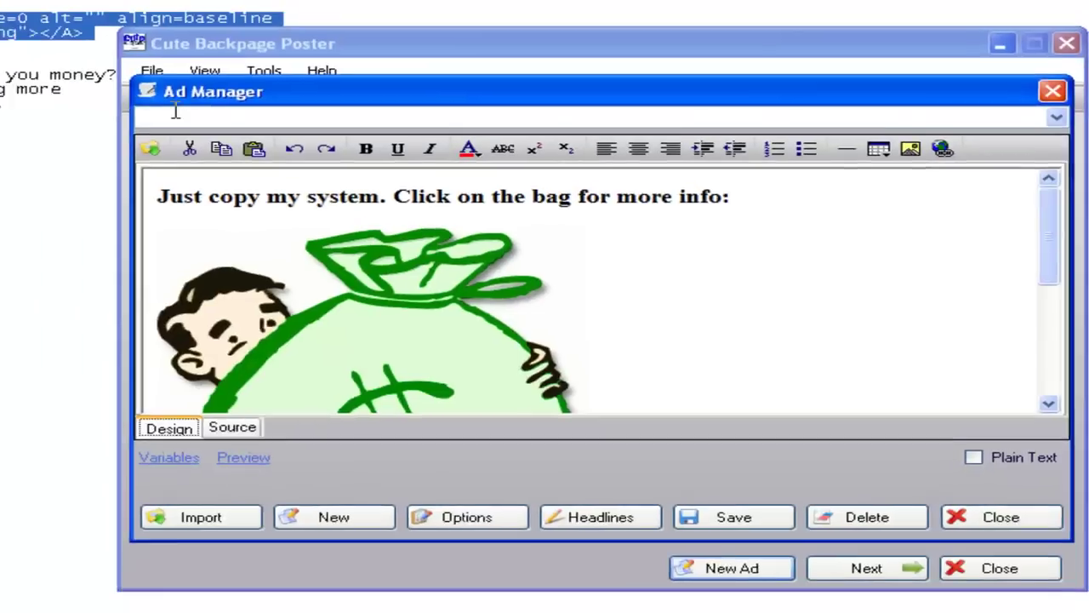
click(59, 96)
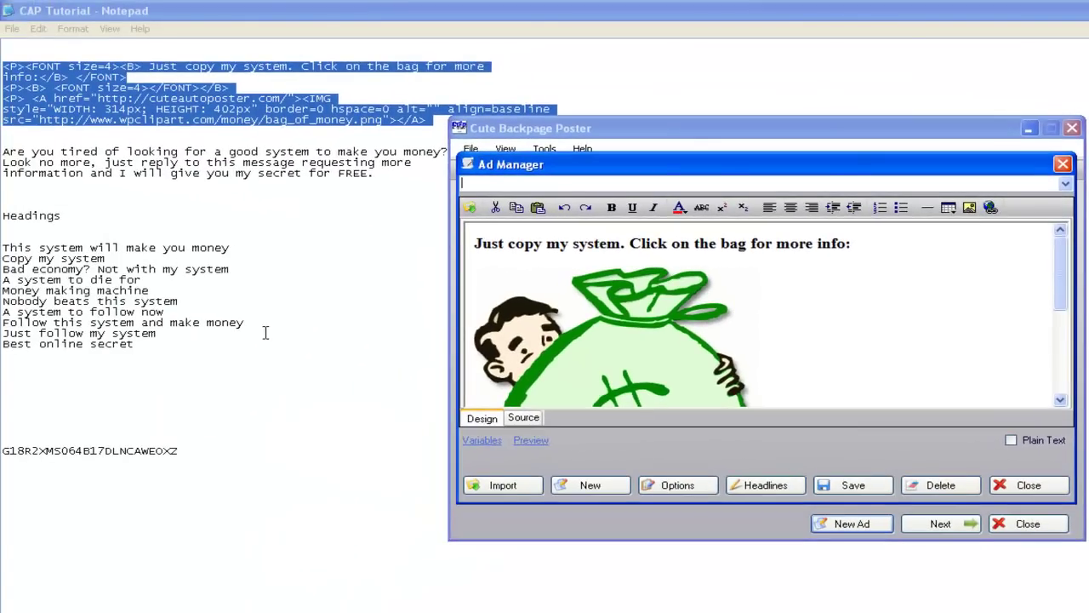
Step: Copy the Notepad line 'This system will make you money' and return to Cute Backpage Poster
click(235, 248)
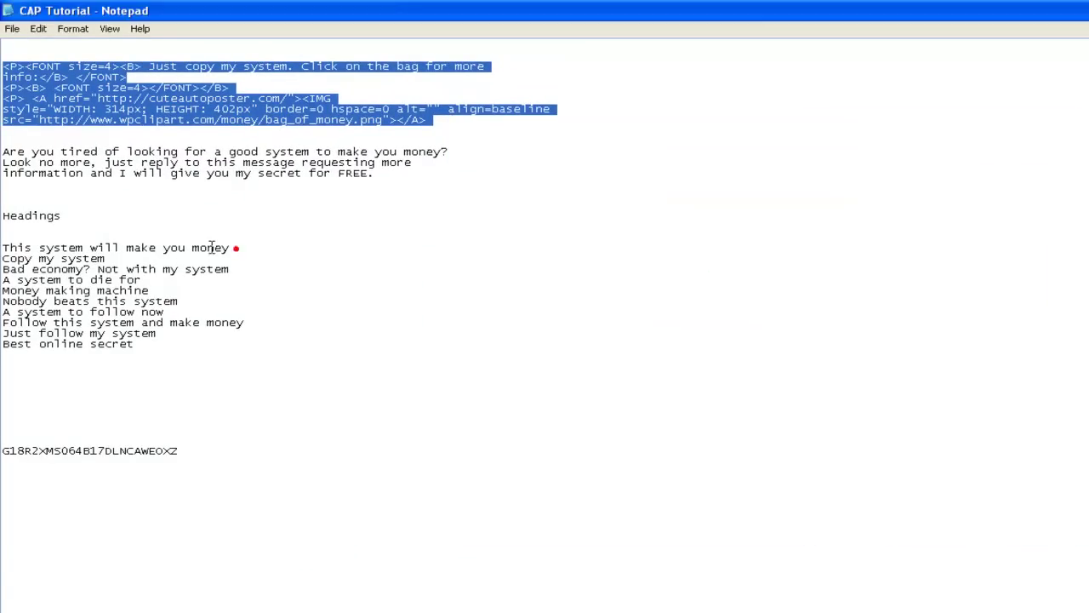
drag(235, 247, 3, 248)
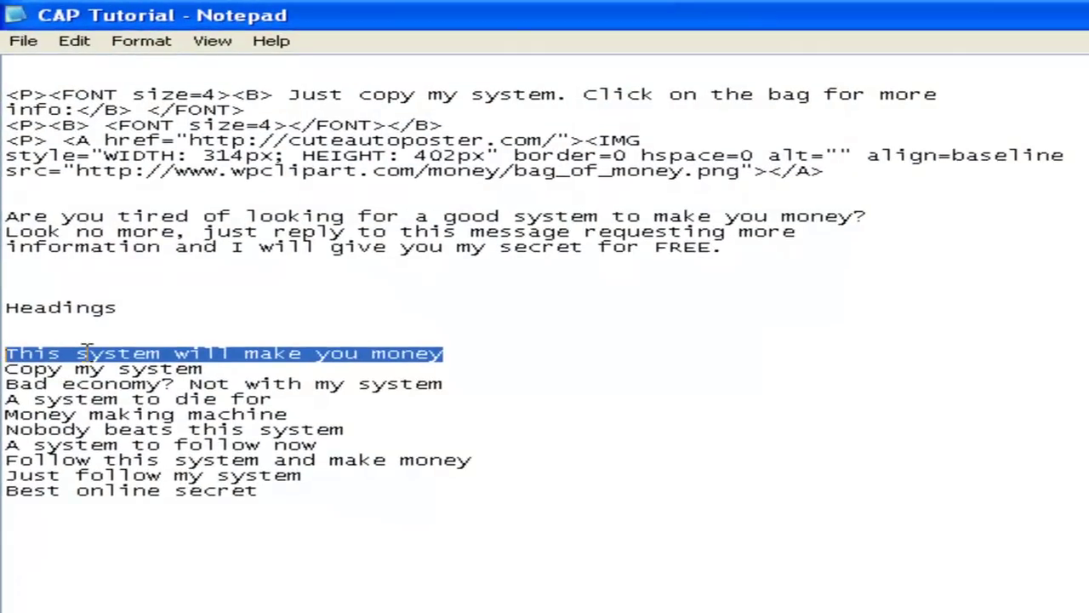
right_click(90, 357)
click(142, 417)
click(632, 450)
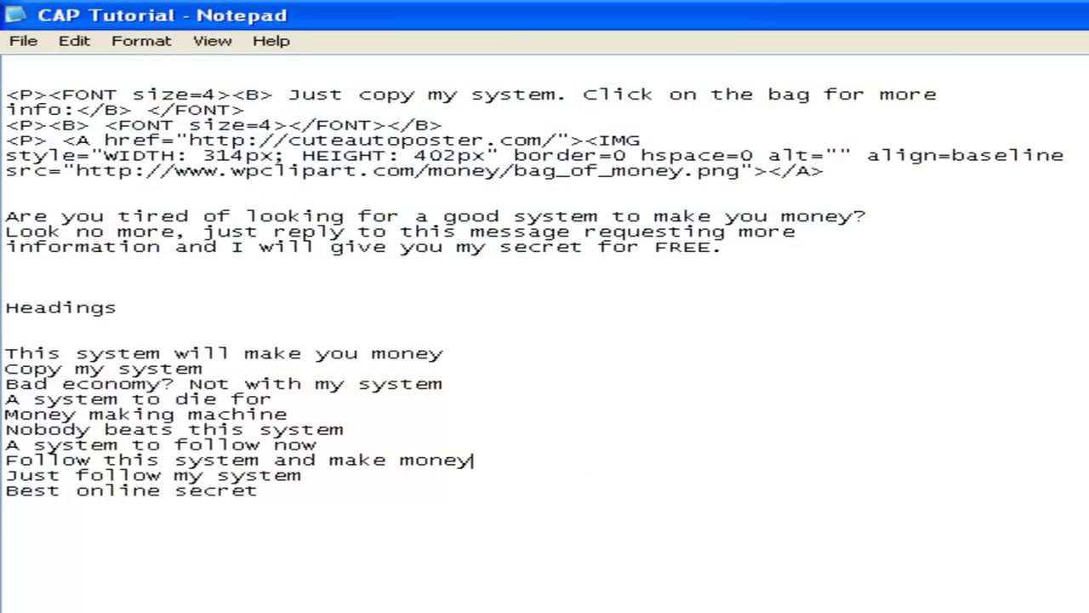
key(alt+Tab)
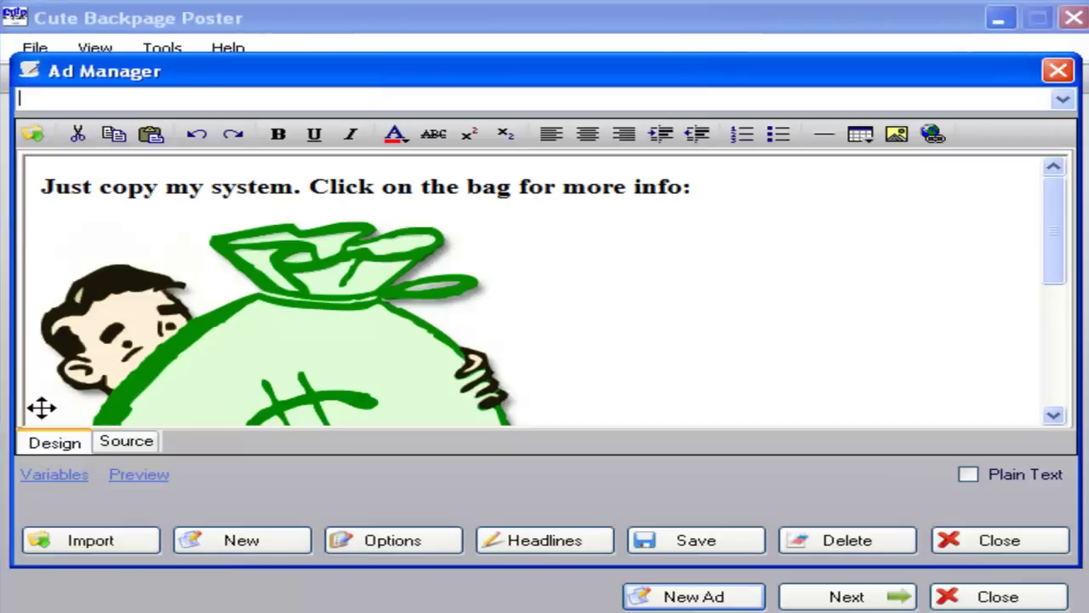
Step: Paste 'This system will make you money' as the subject, then turn off links to other postings and hide the email address
click(66, 98)
key(ctrl+v)
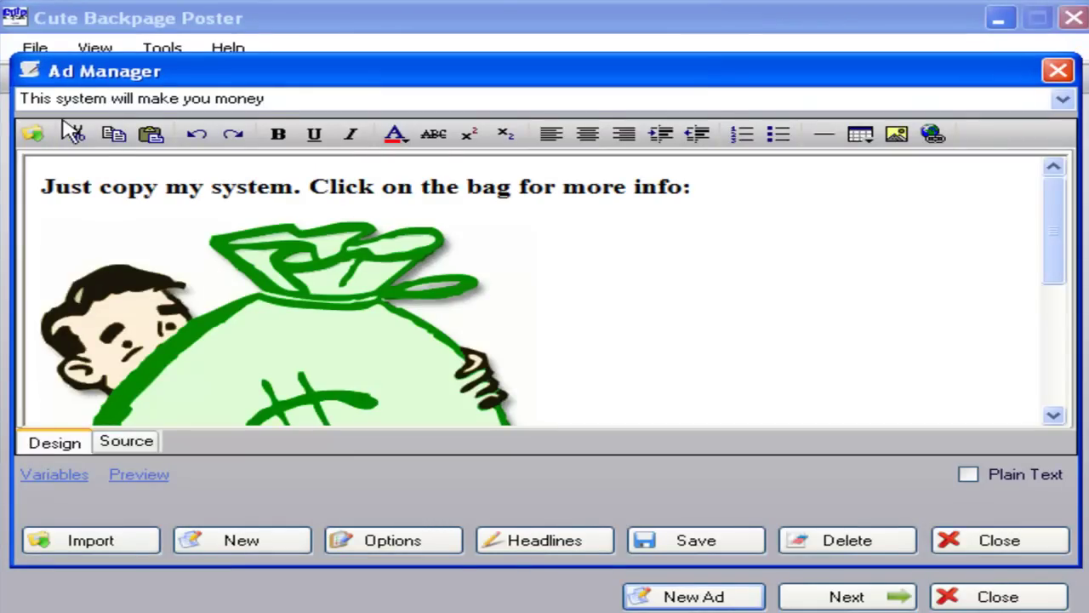
click(393, 540)
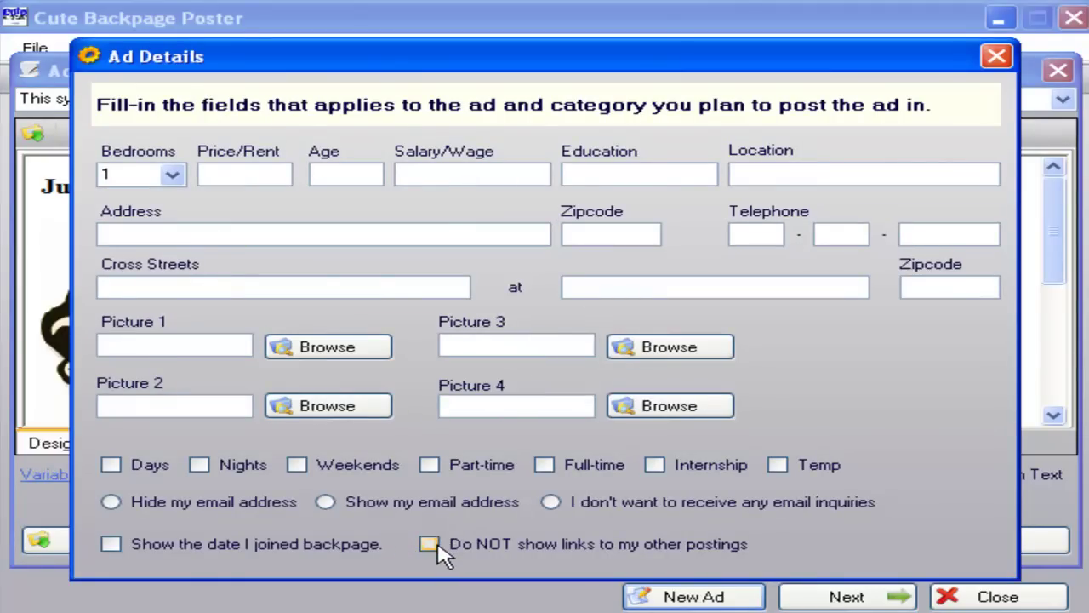
click(430, 545)
click(112, 502)
click(328, 503)
click(110, 502)
Step: Go through the Education, Address, Zipcode and Telephone fields, then close Ad Details
click(645, 174)
click(281, 231)
click(579, 238)
click(752, 232)
click(989, 59)
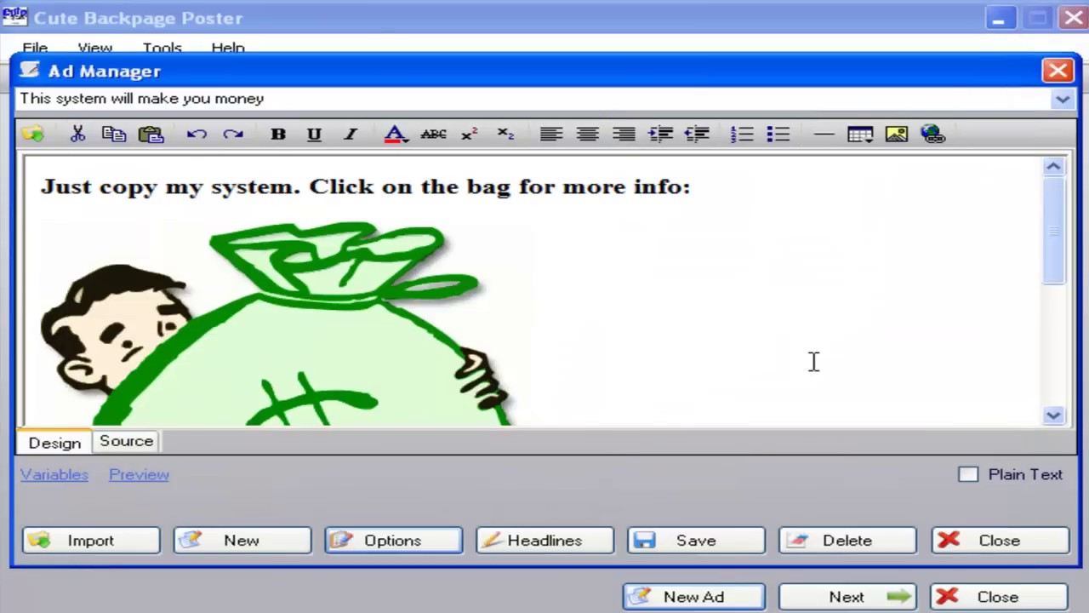
Step: Save the ad, dismiss the 'New Ad Saved' confirmation, and close the Ad Manager
click(690, 543)
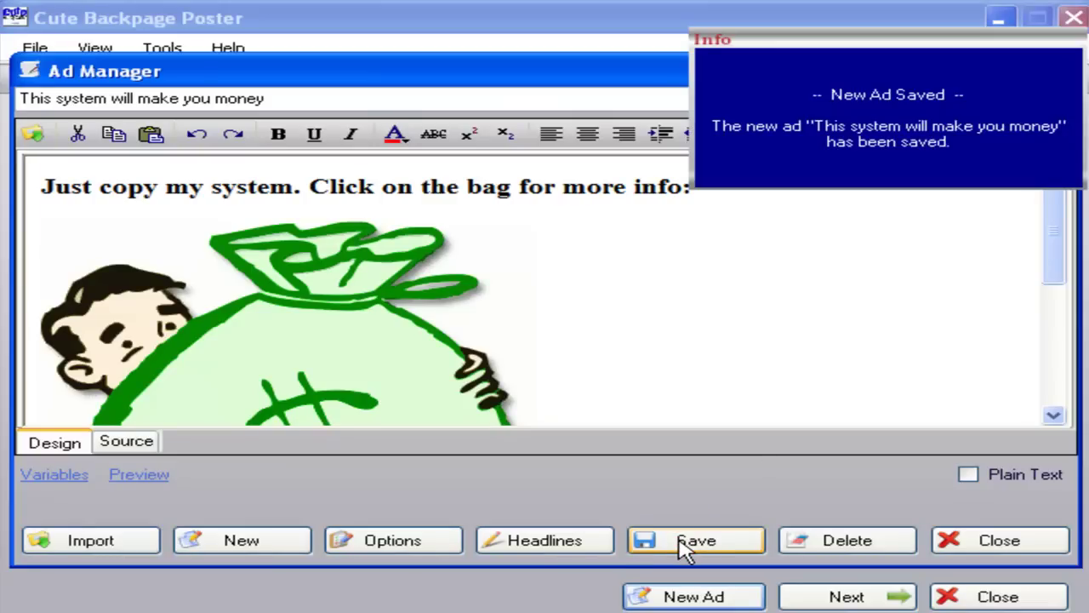
click(991, 96)
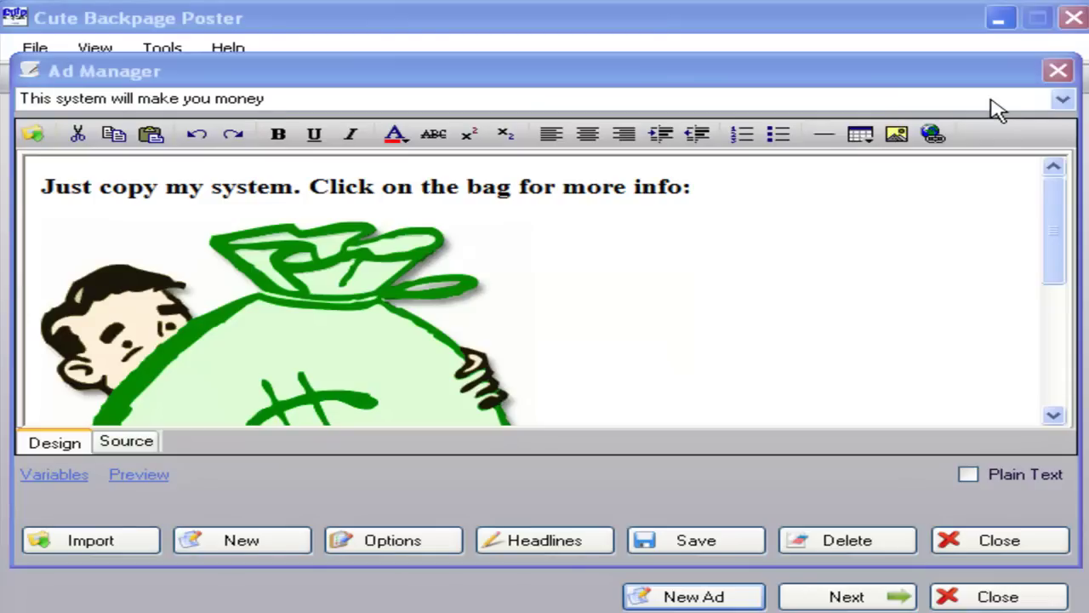
click(990, 99)
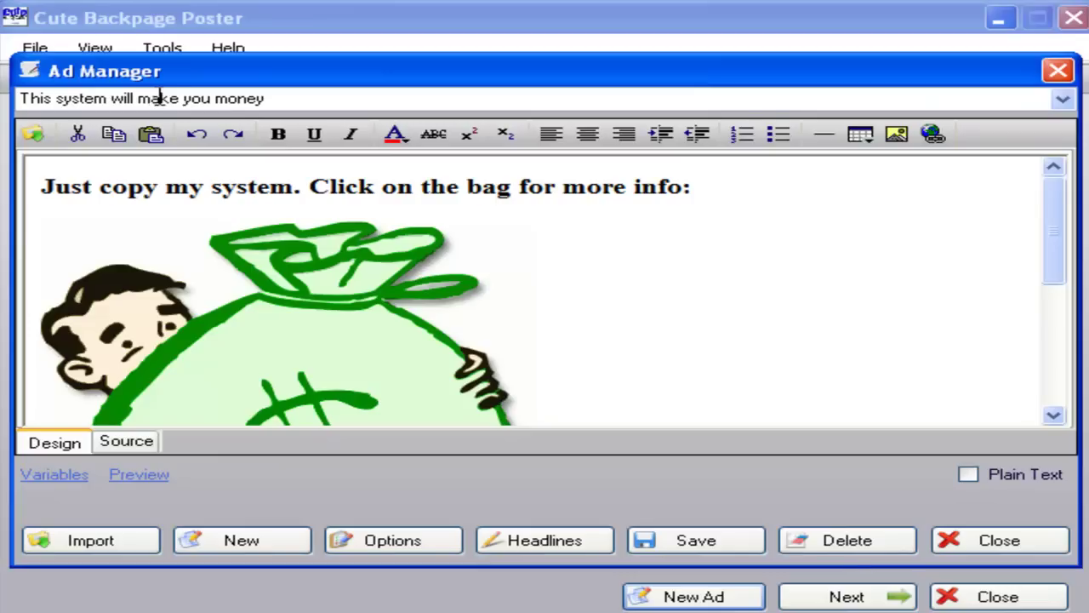
click(983, 546)
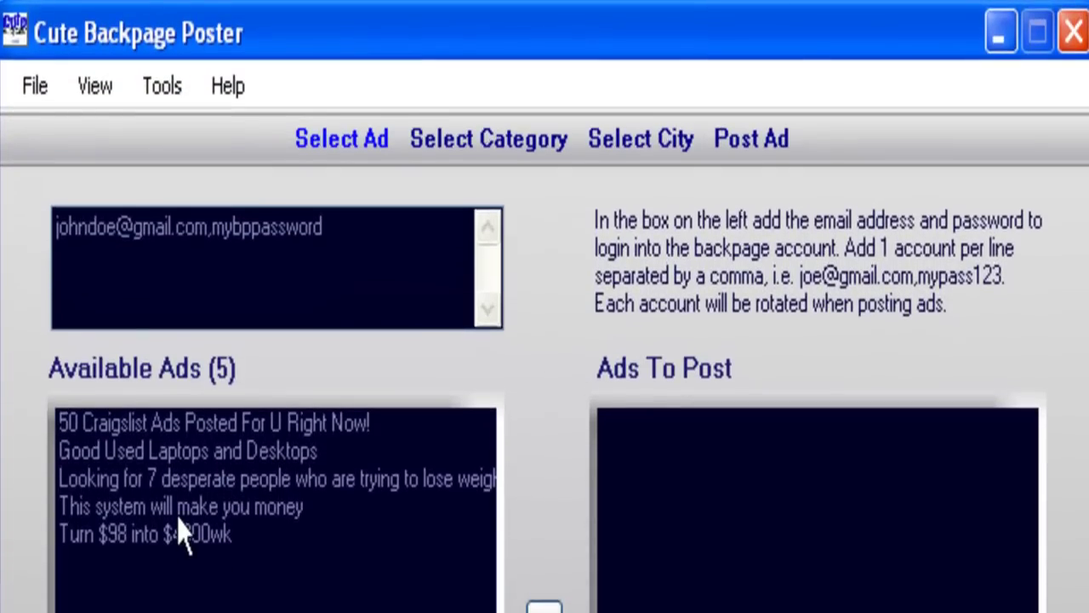
Step: Select 'This system will make you money' in Available Ads and add it to Ads To Post
click(175, 508)
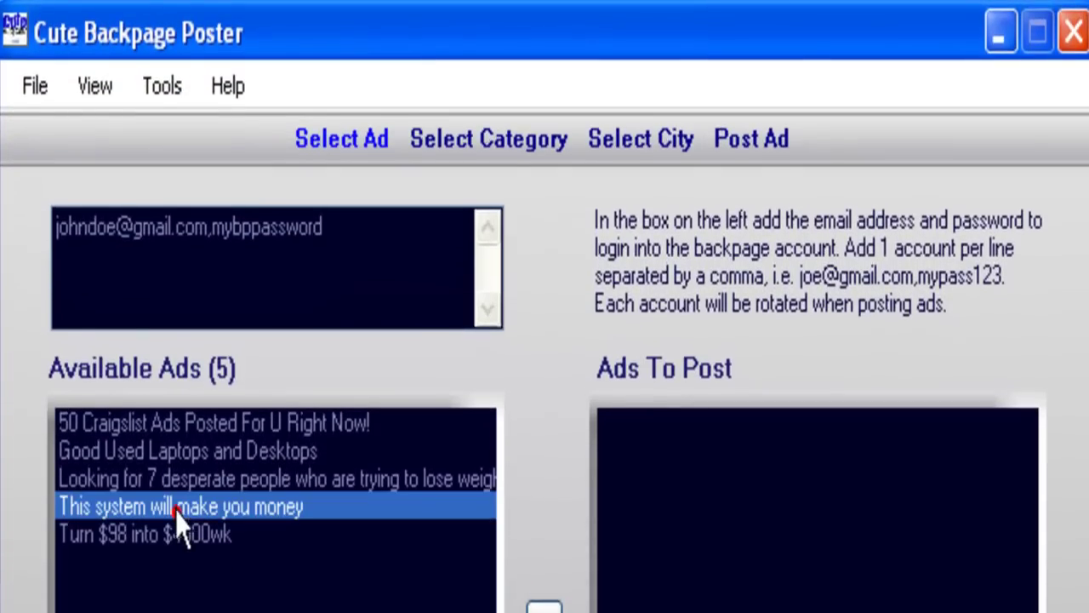
click(176, 479)
click(176, 451)
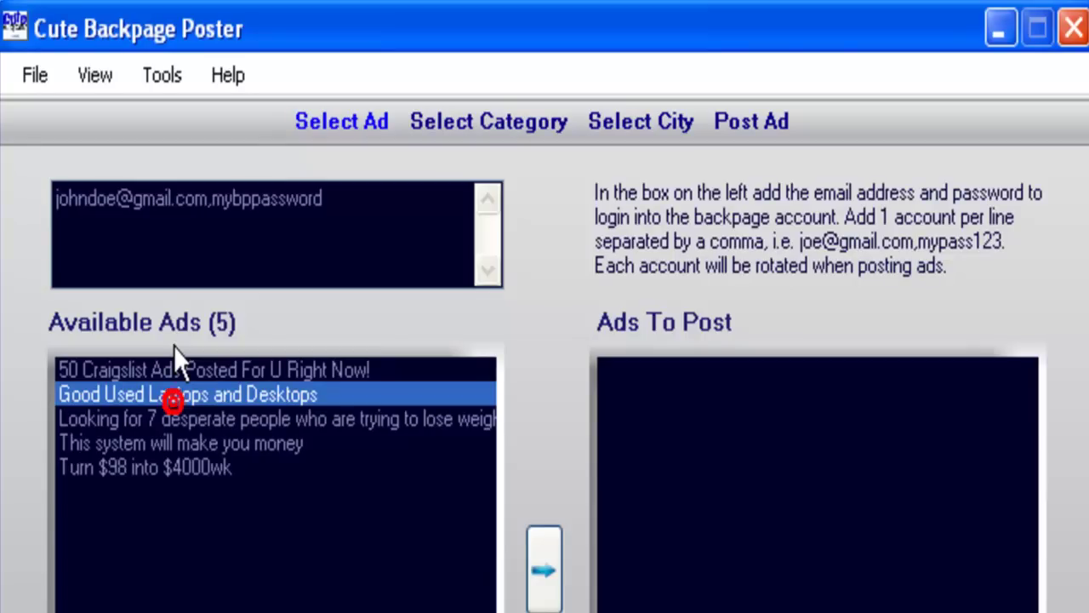
click(175, 369)
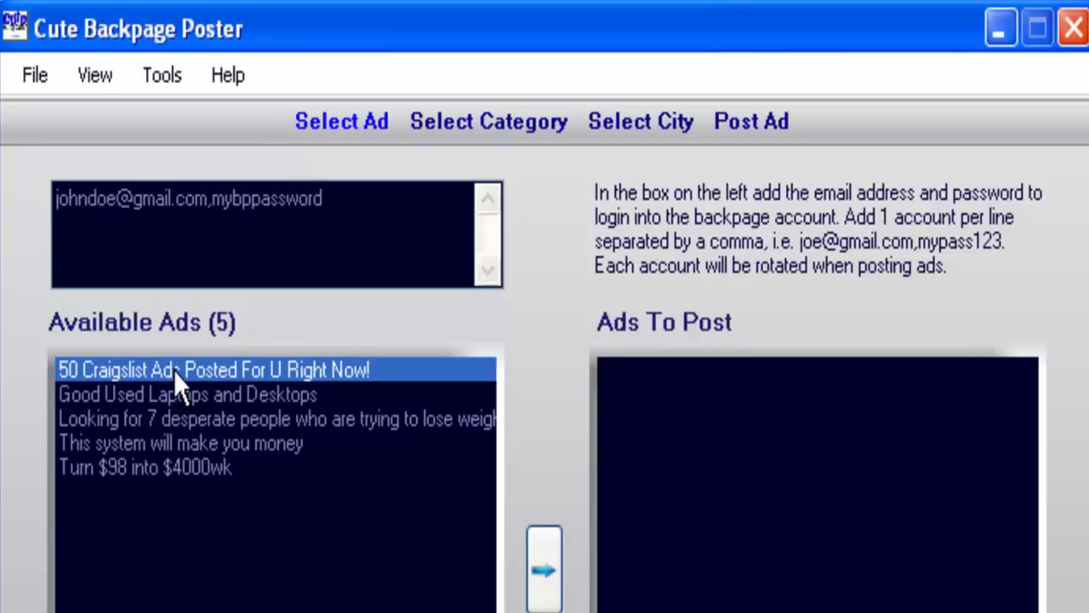
click(161, 443)
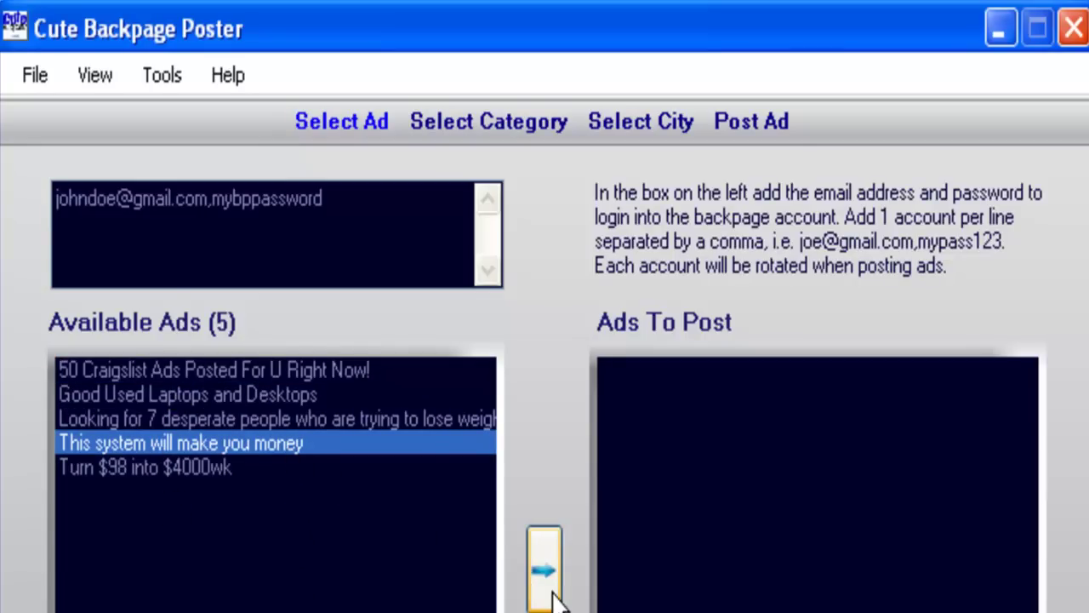
click(551, 553)
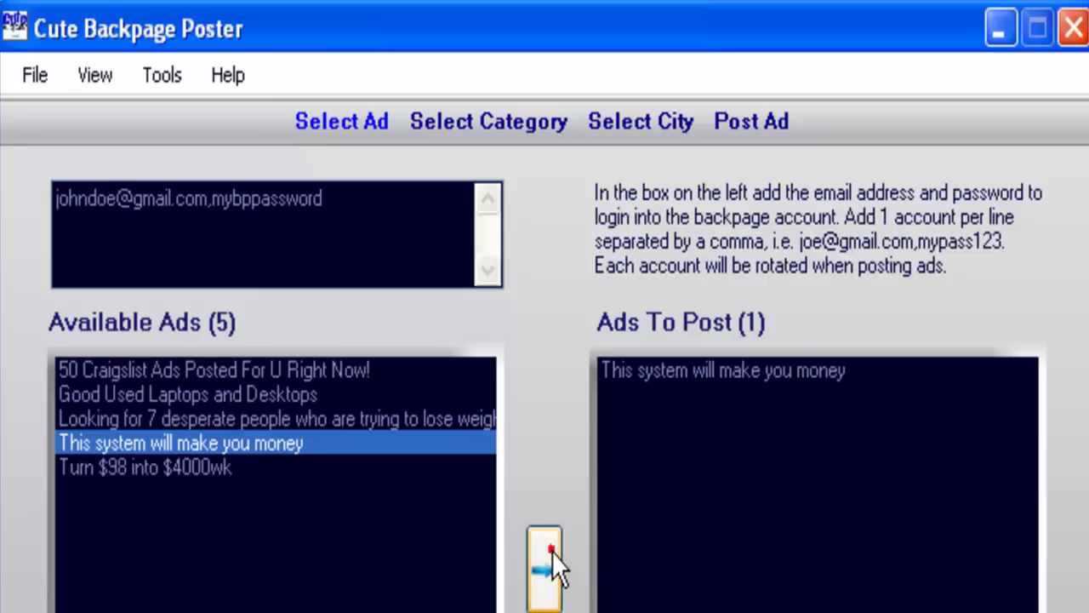
Step: Remove the queued ad, re-add it by double-click, and advance to categories
click(701, 374)
right_click(701, 376)
click(725, 396)
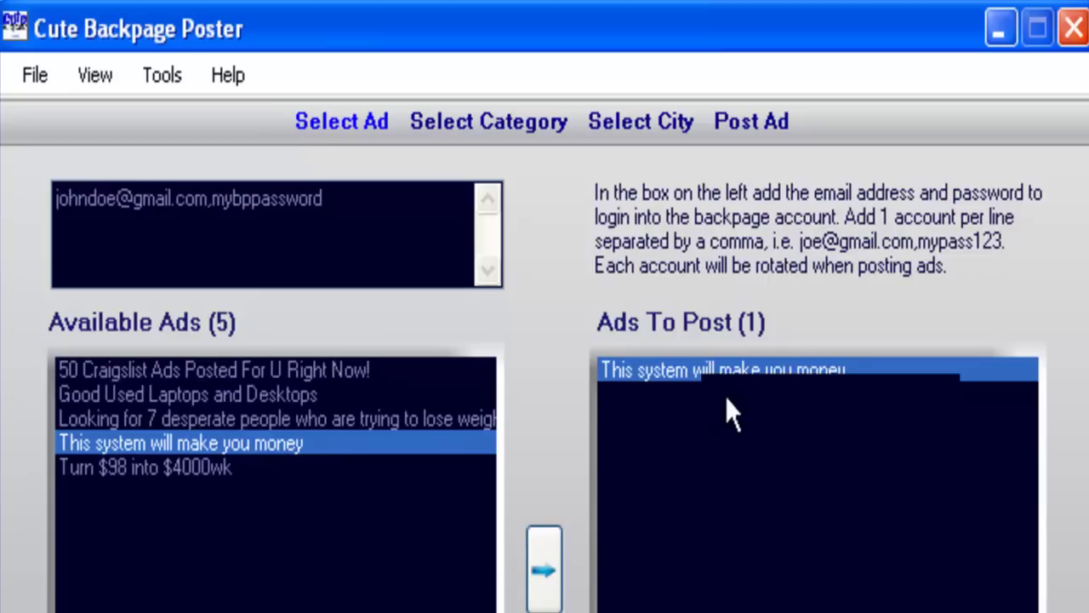
double_click(224, 446)
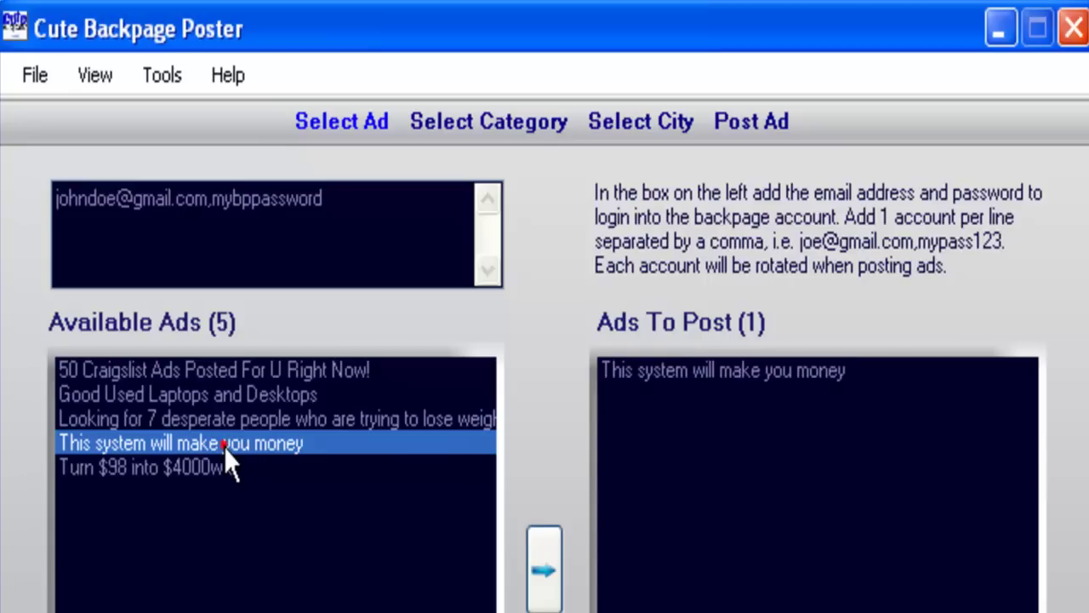
click(855, 375)
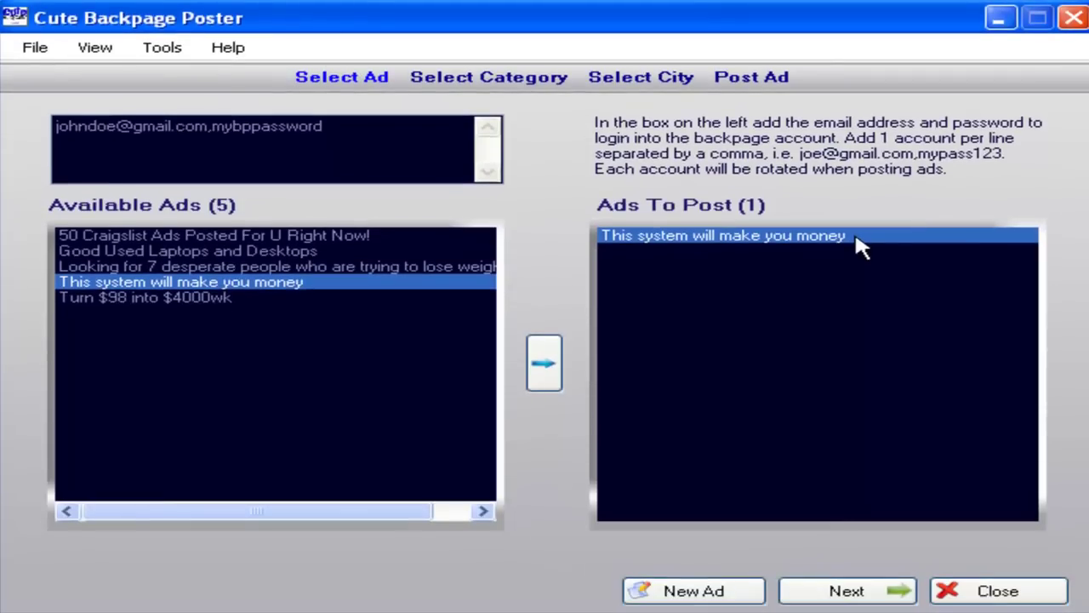
click(821, 590)
Step: Choose the Services category and add 'business opportunities' as the ad's category
click(481, 204)
drag(490, 248, 489, 309)
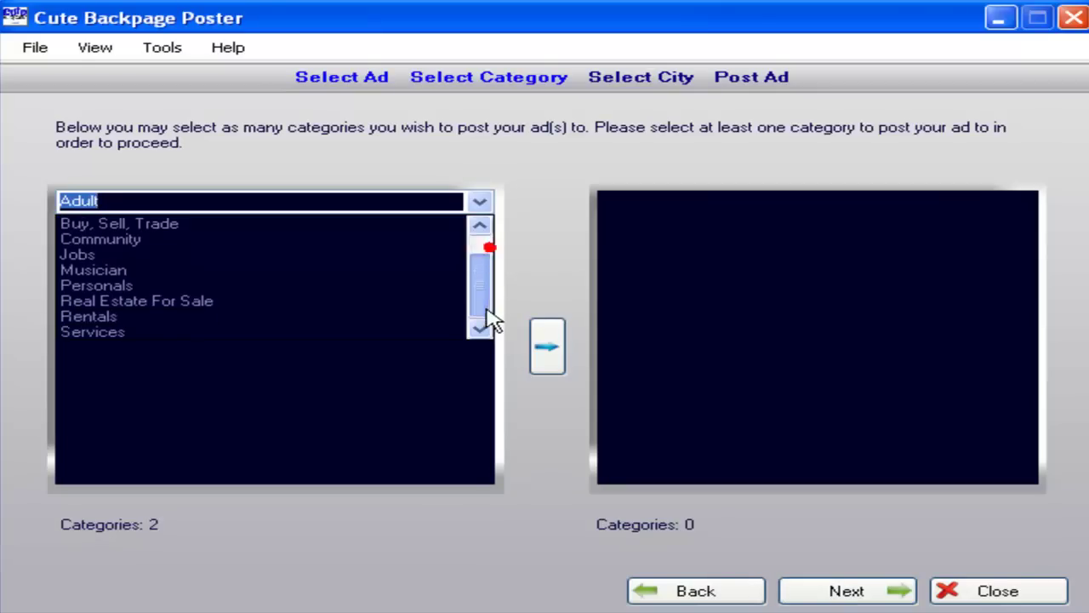
click(308, 333)
double_click(181, 230)
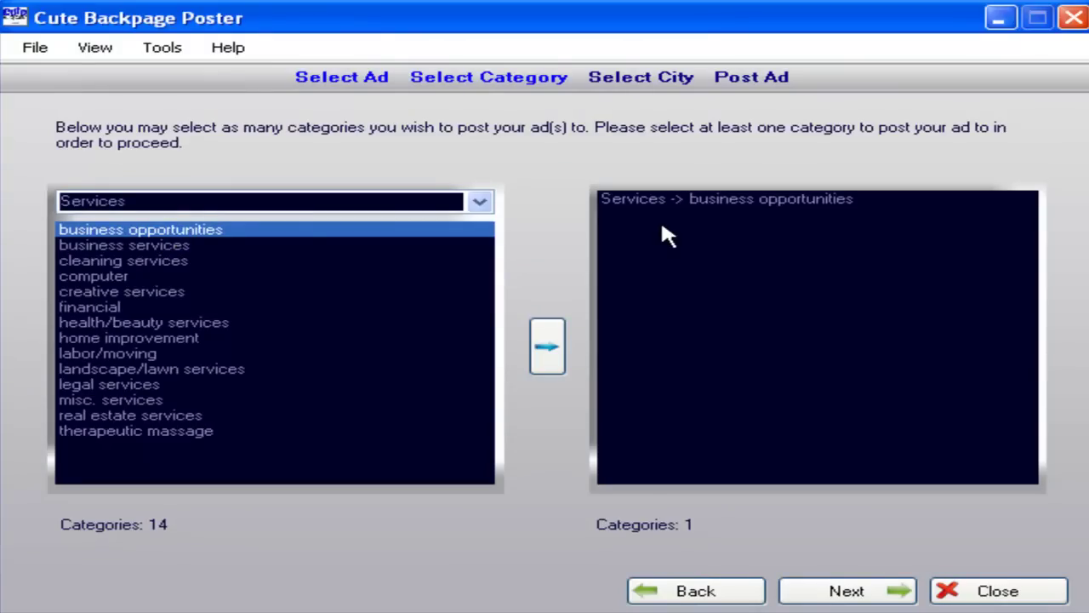
Step: Advance to city selection and select the cities from Akron/Canton to Auburn
click(819, 587)
drag(122, 267, 194, 476)
click(296, 327)
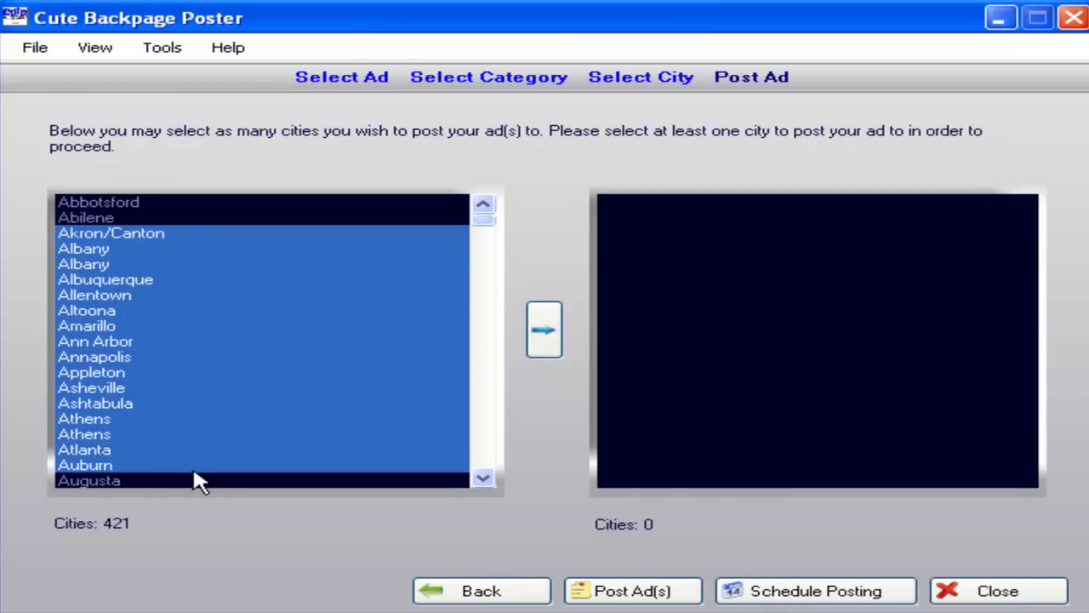
Step: Add the Akron/Canton-to-Auburn block, plus Biloxi and Birmingham, to the chosen cities
click(543, 330)
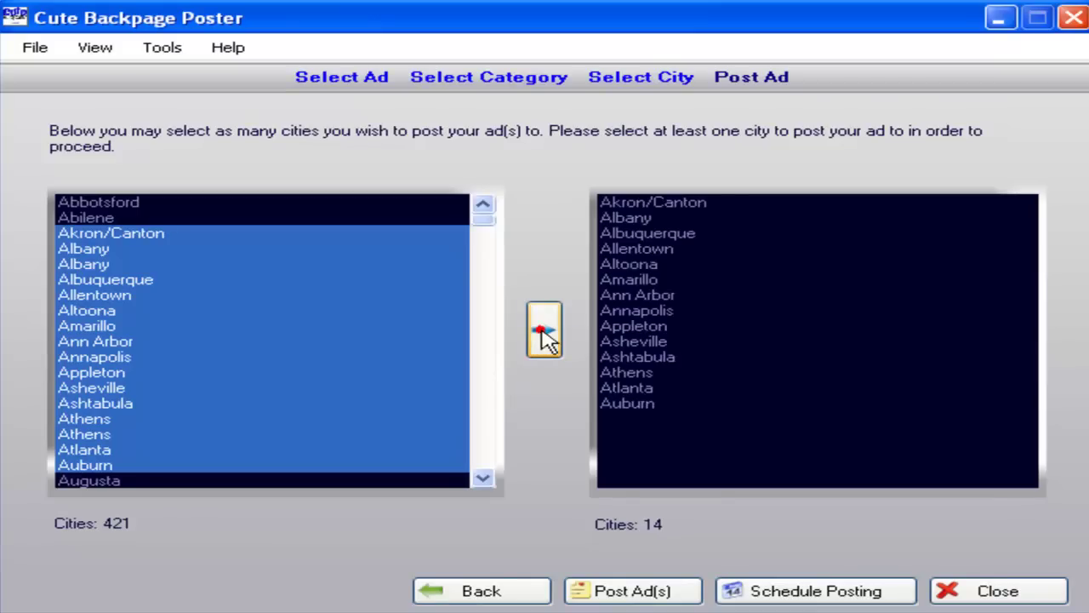
click(393, 388)
scroll(389, 392, down, 7)
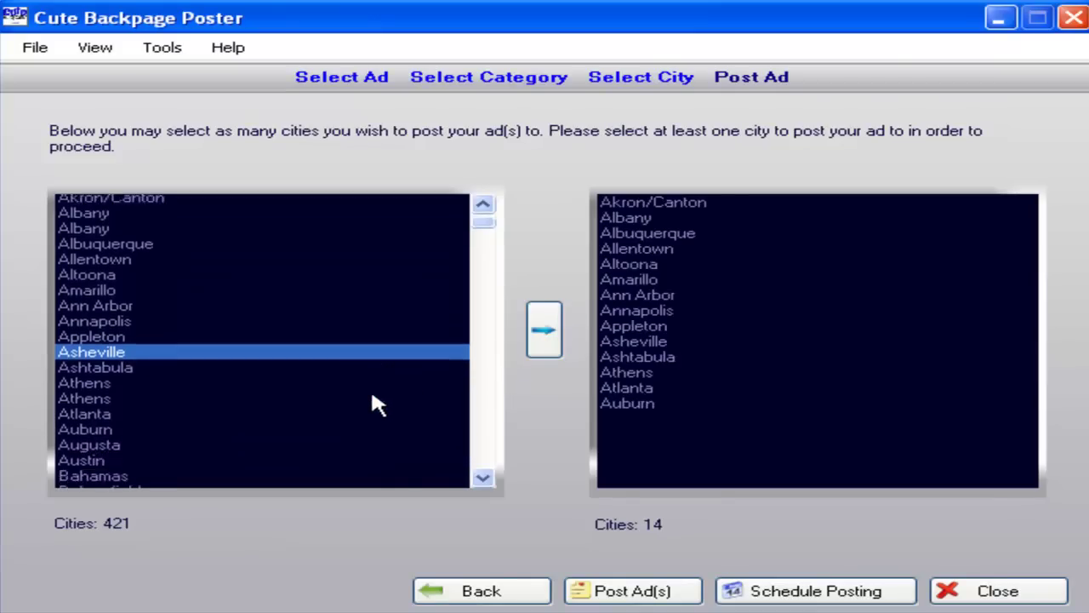
double_click(111, 358)
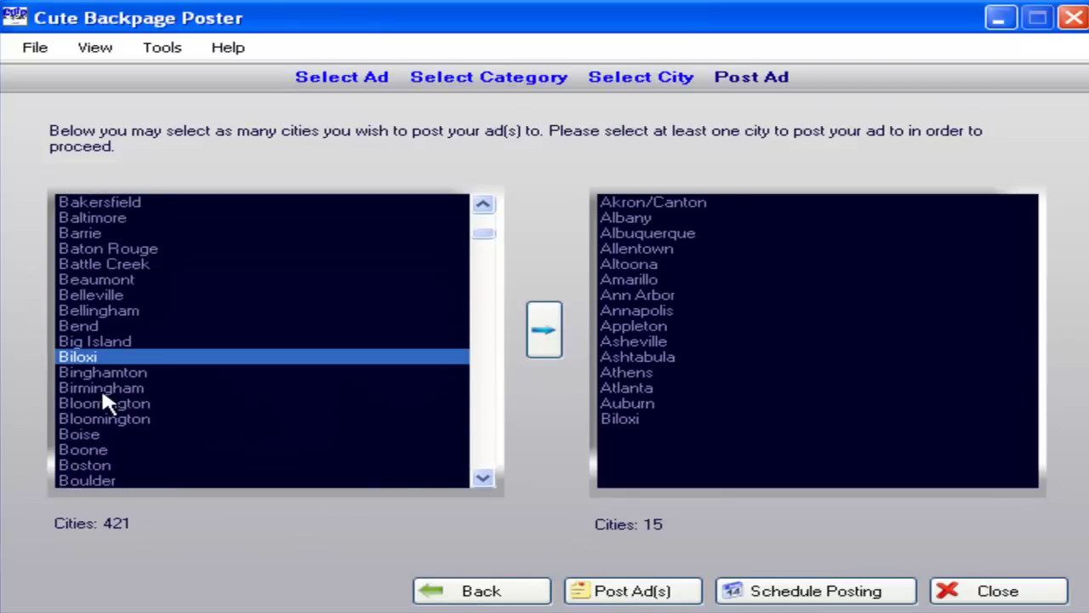
double_click(102, 387)
Step: Add Carbondale and the Buffalo-to-Catskills block to the chosen cities
scroll(134, 393, down, 3)
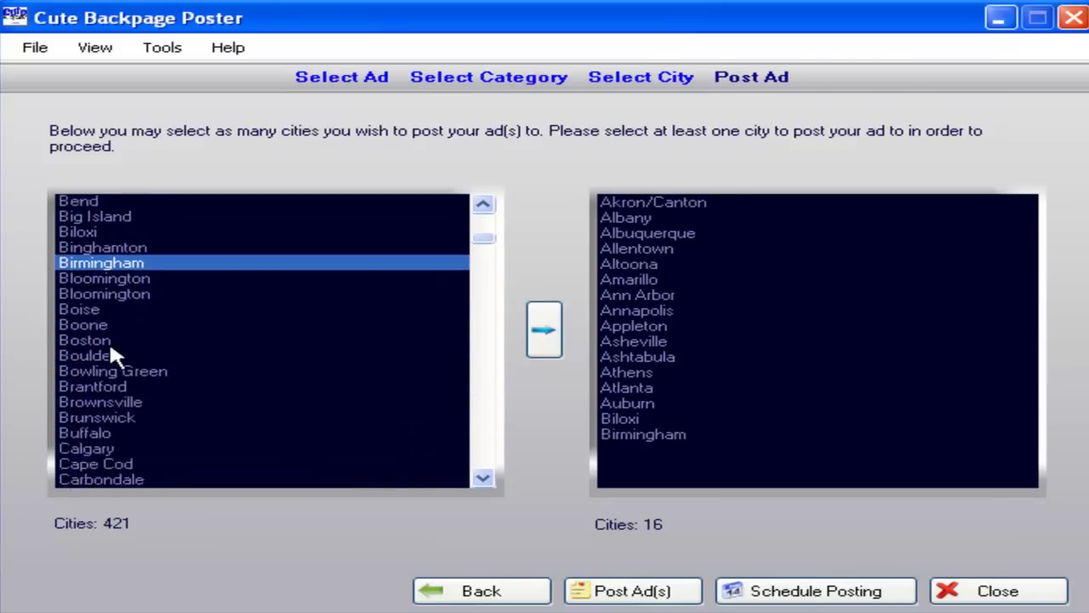
scroll(119, 366, down, 3)
double_click(144, 372)
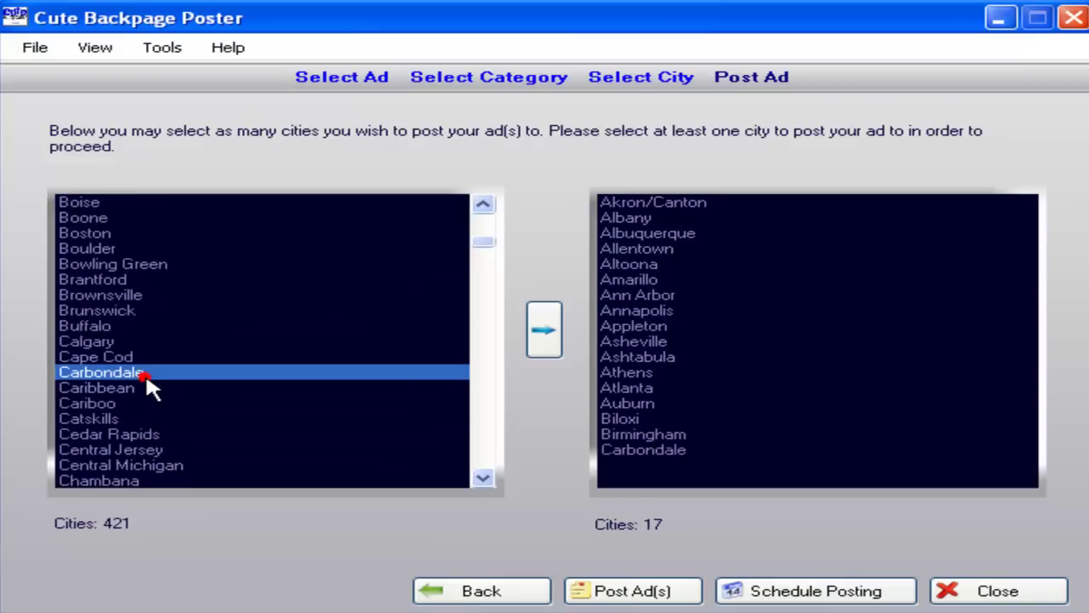
drag(184, 321, 217, 420)
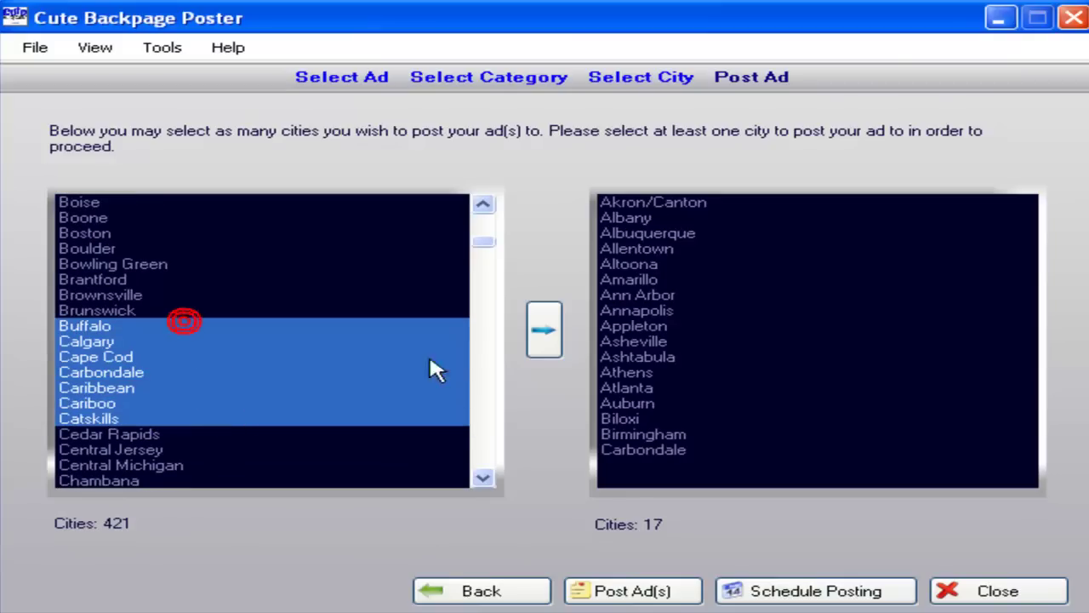
click(545, 332)
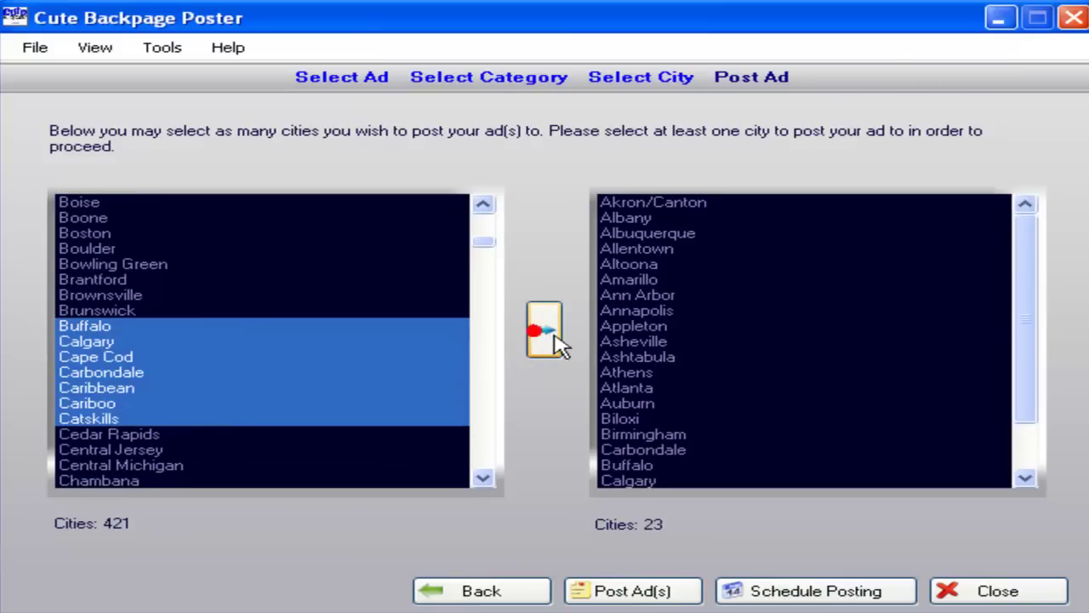
drag(1018, 313, 1040, 311)
click(732, 299)
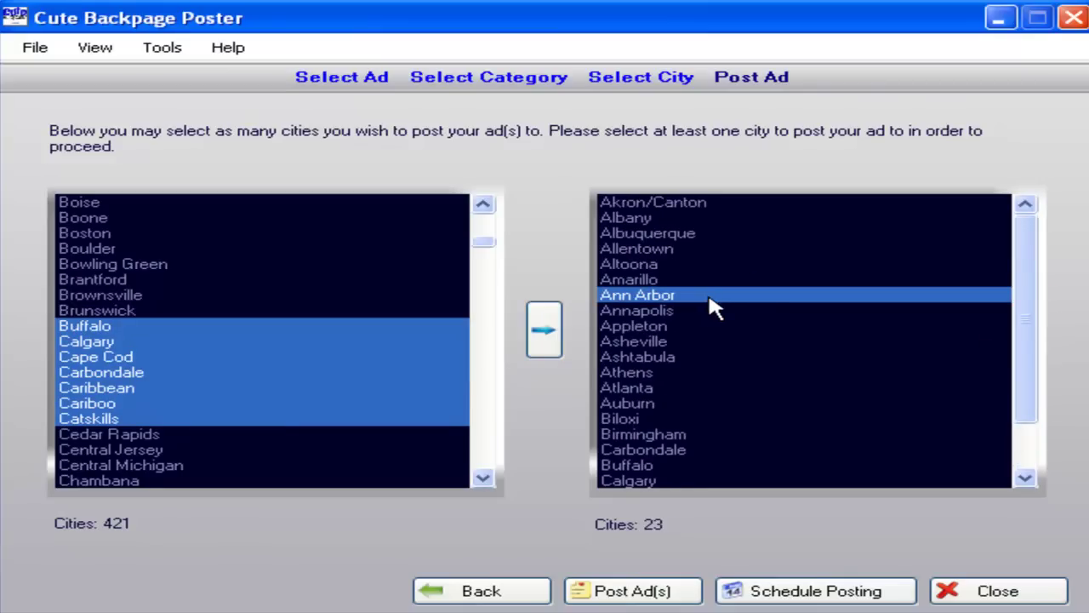
Step: Remove Ann Arbor, then Amarillo through Birmingham, then all remaining cities, leaving Cities: 0
right_click(663, 304)
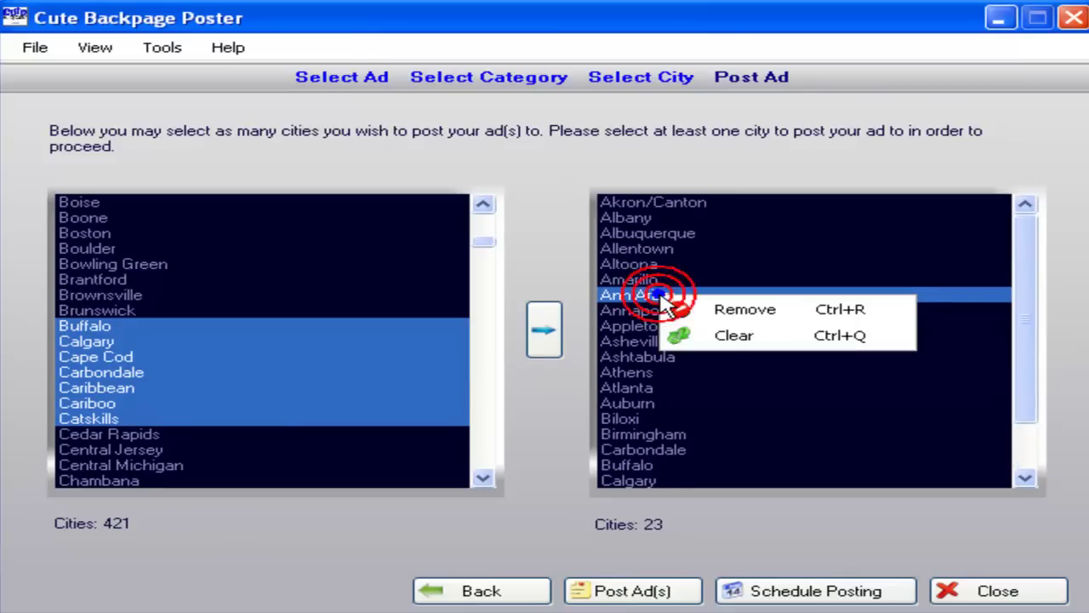
click(741, 311)
drag(680, 417, 673, 274)
right_click(676, 285)
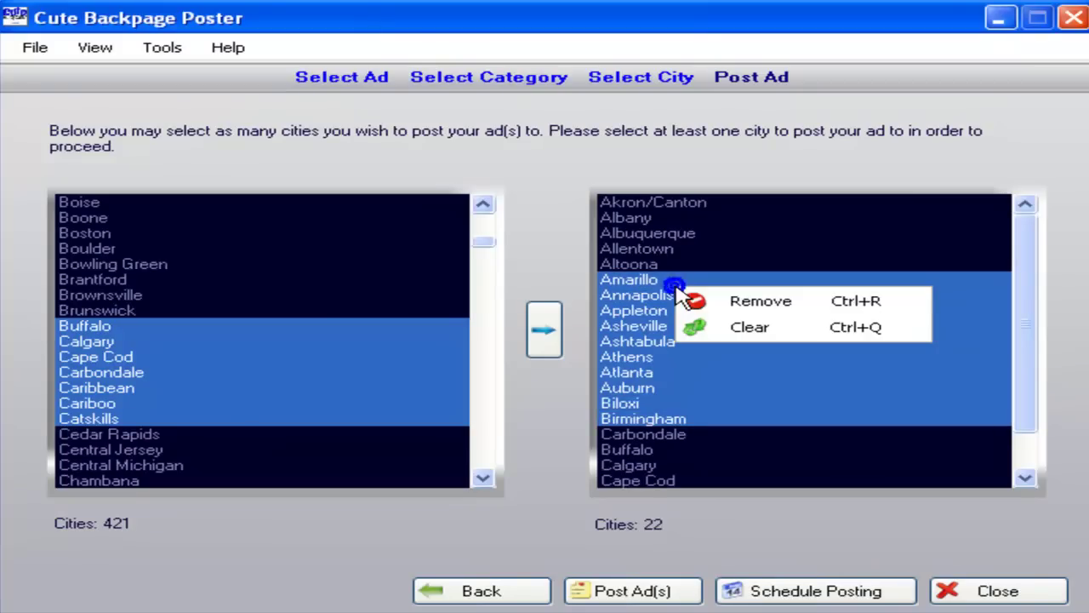
click(721, 301)
drag(666, 376, 652, 219)
right_click(678, 246)
click(697, 268)
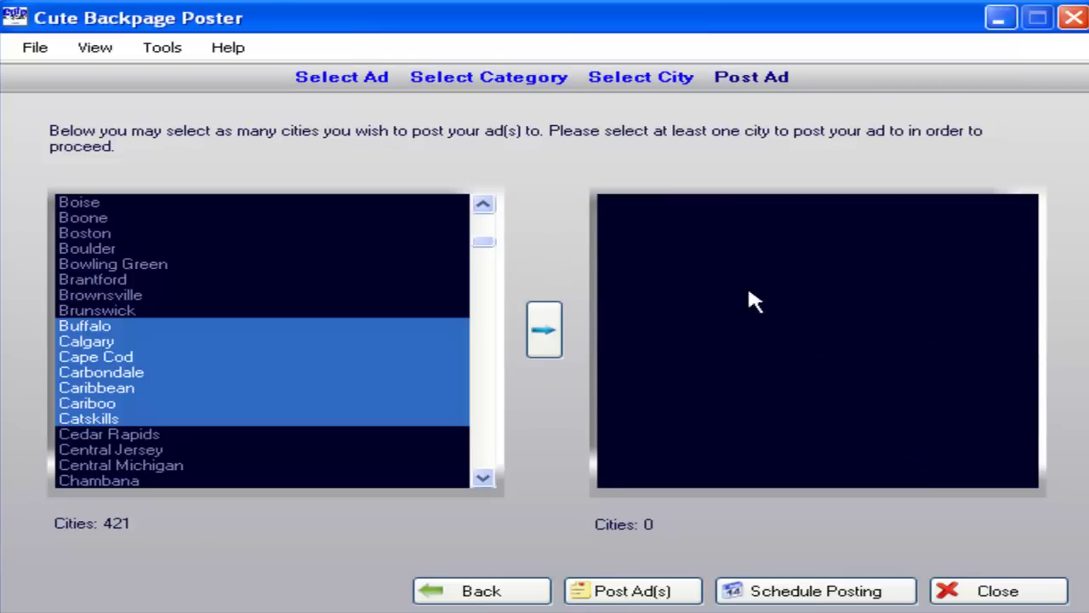
click(177, 309)
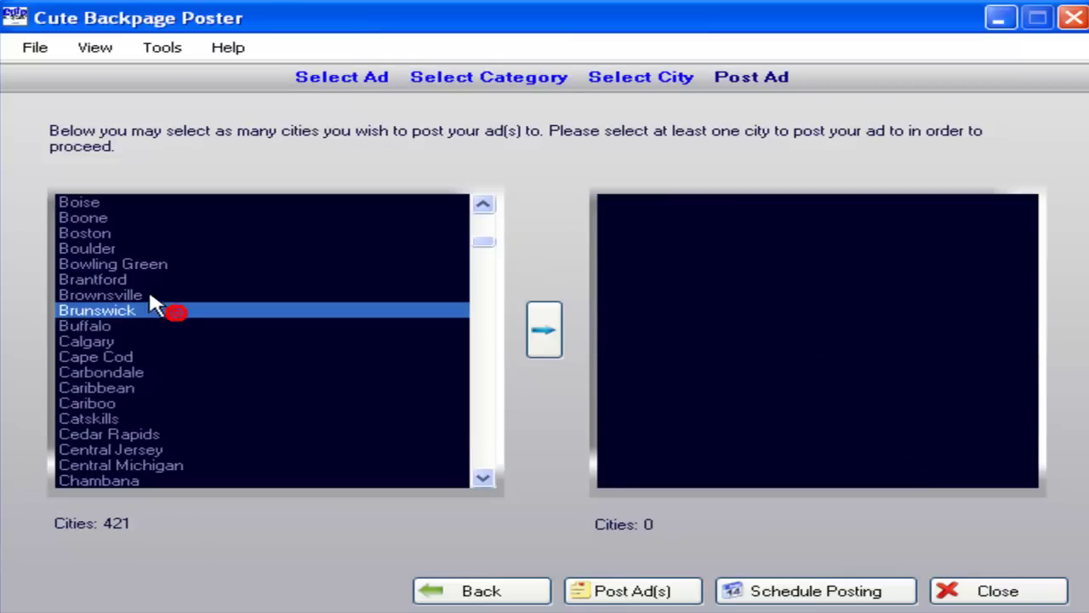
Step: Choose Boston, Caribbean and Central Jersey as posting cities, then go back to categories
double_click(128, 235)
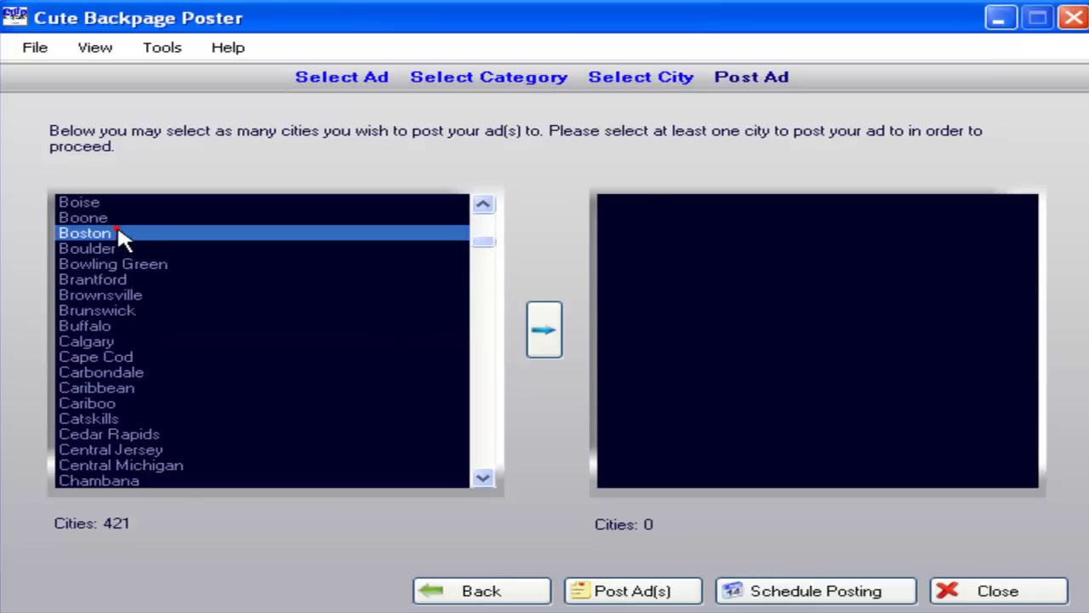
double_click(112, 392)
double_click(126, 449)
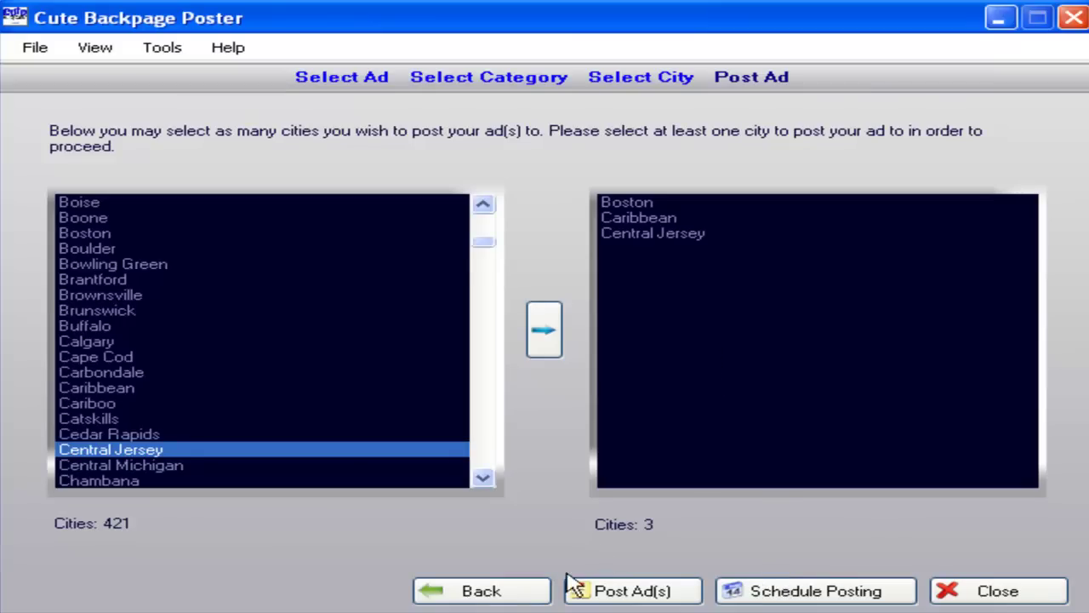
click(515, 595)
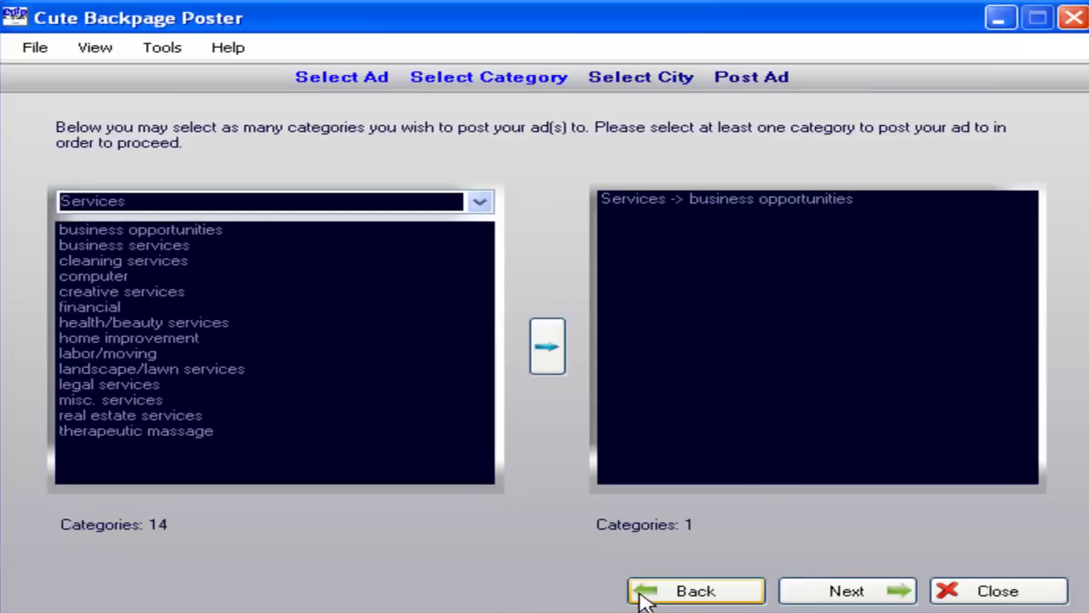
Step: Return to the ad-selection step, then open and close the ad editor
click(686, 596)
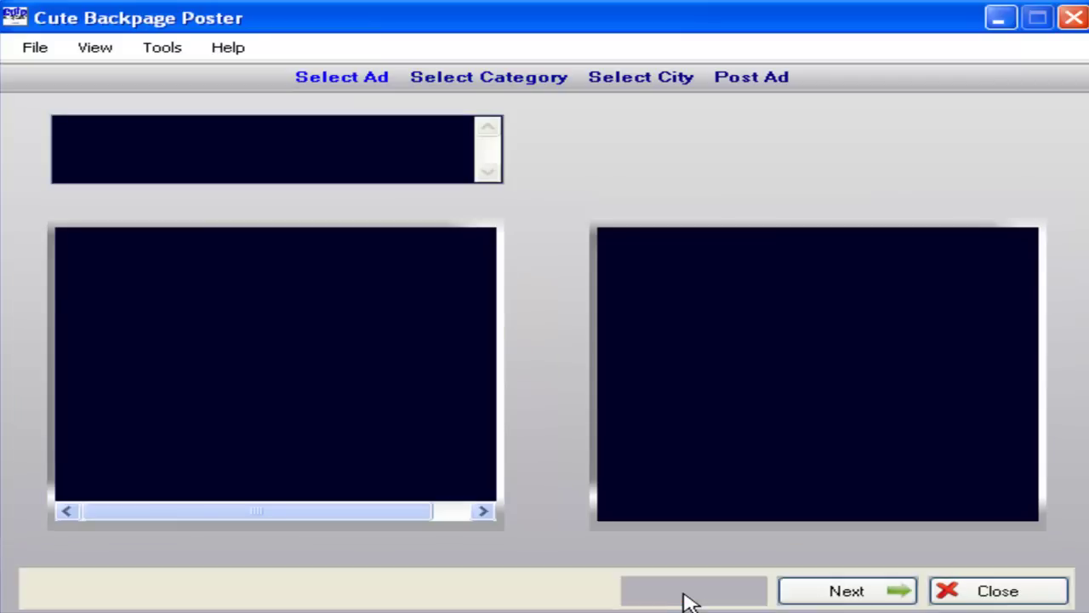
click(686, 596)
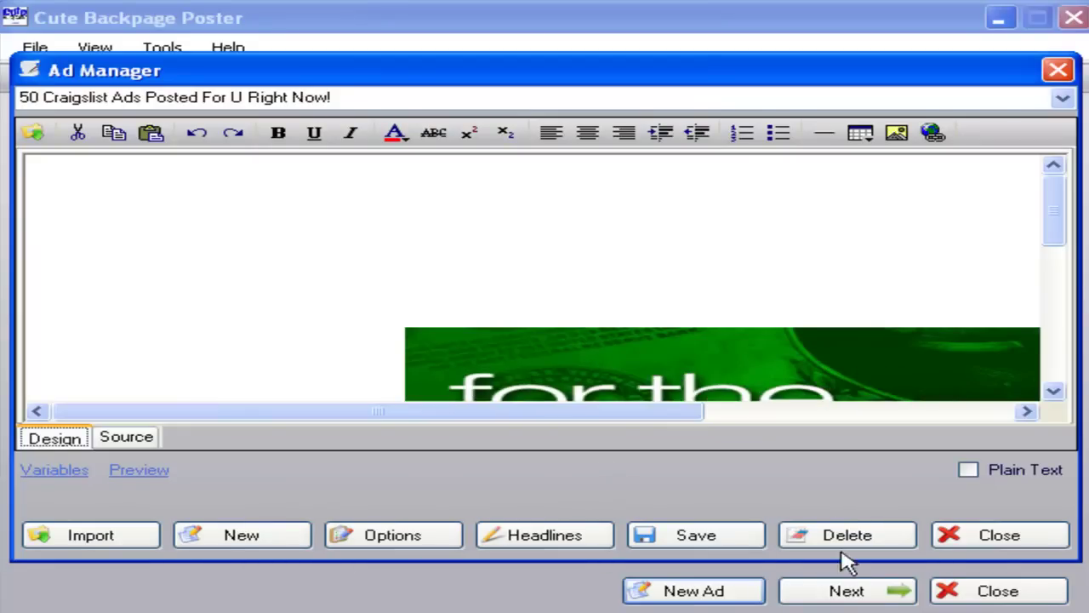
click(999, 535)
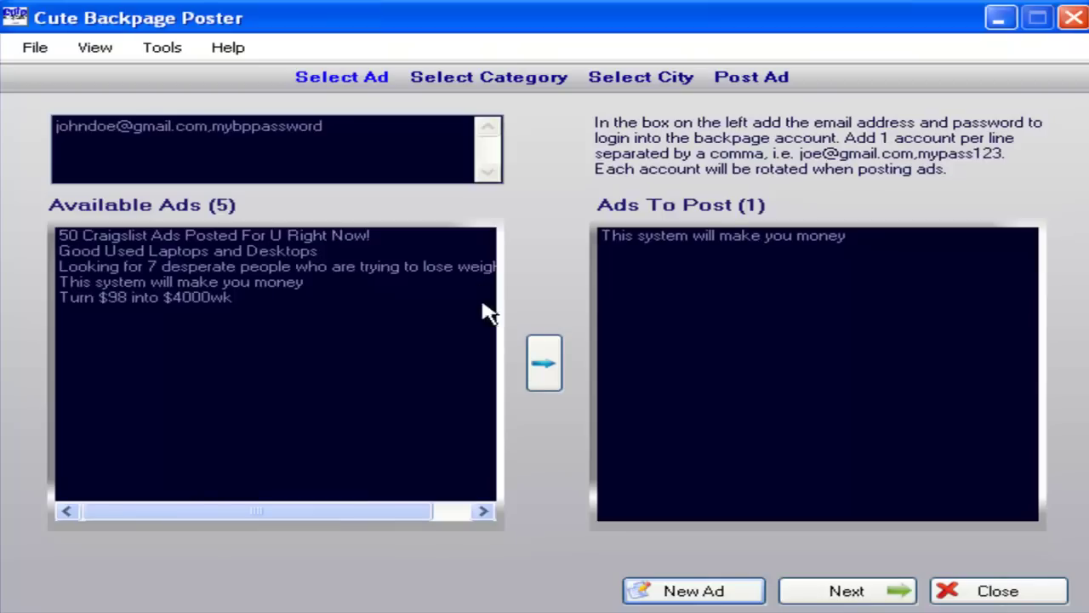
Step: Remove 'This system will make you money' from Ads To Post and select 'Turn $98 into $4000wk'
click(636, 240)
right_click(636, 240)
click(665, 249)
click(204, 251)
click(199, 235)
drag(198, 266, 183, 241)
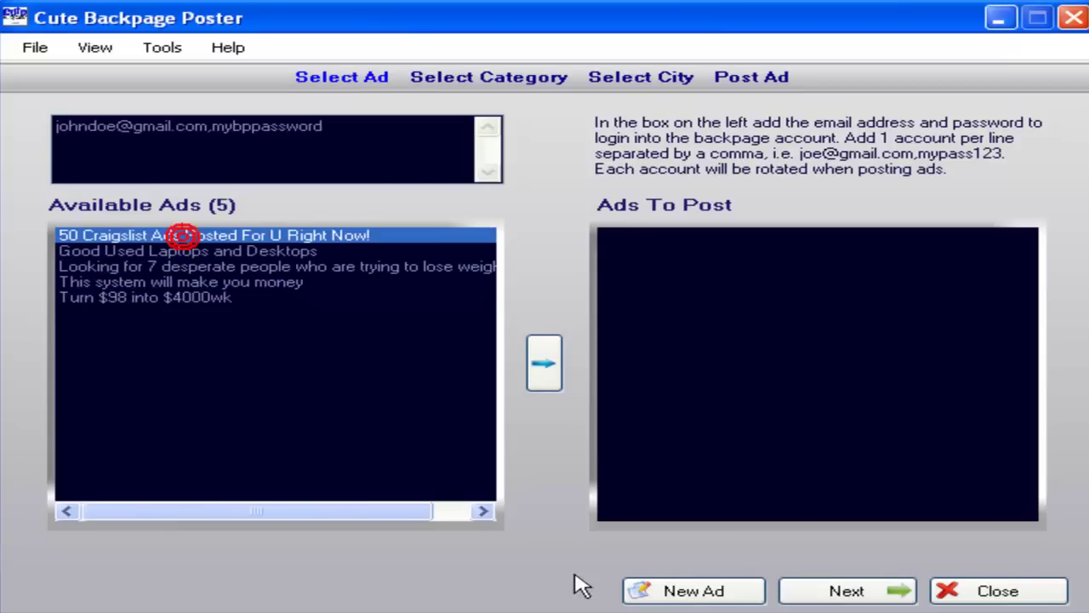
Step: Open New Ad and load the saved headline 'This system will make you money' from the dropdown
click(693, 591)
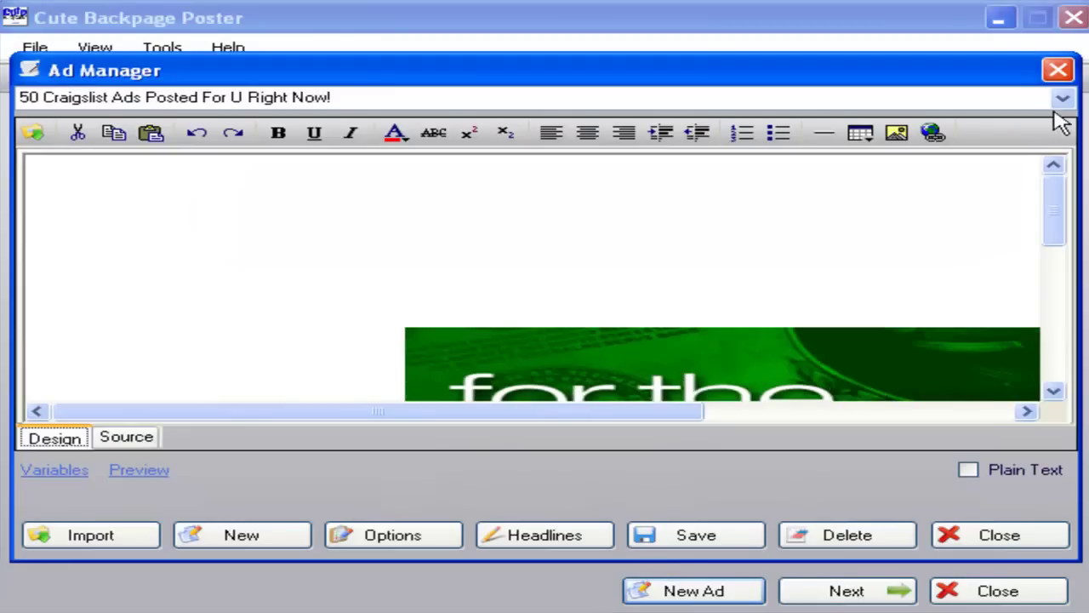
drag(1070, 207, 1060, 253)
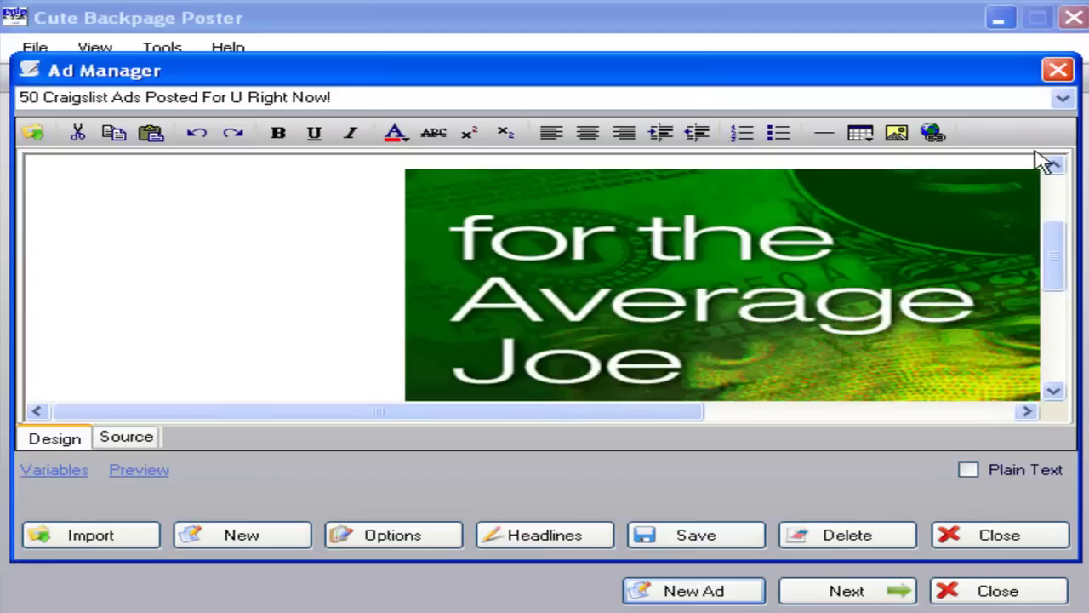
click(1061, 100)
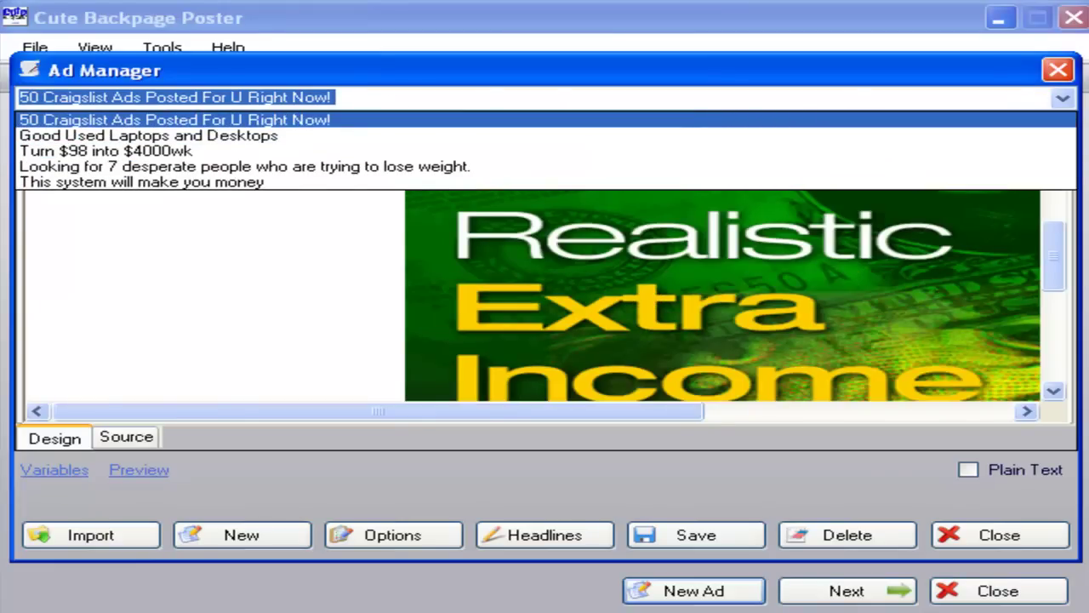
click(1063, 98)
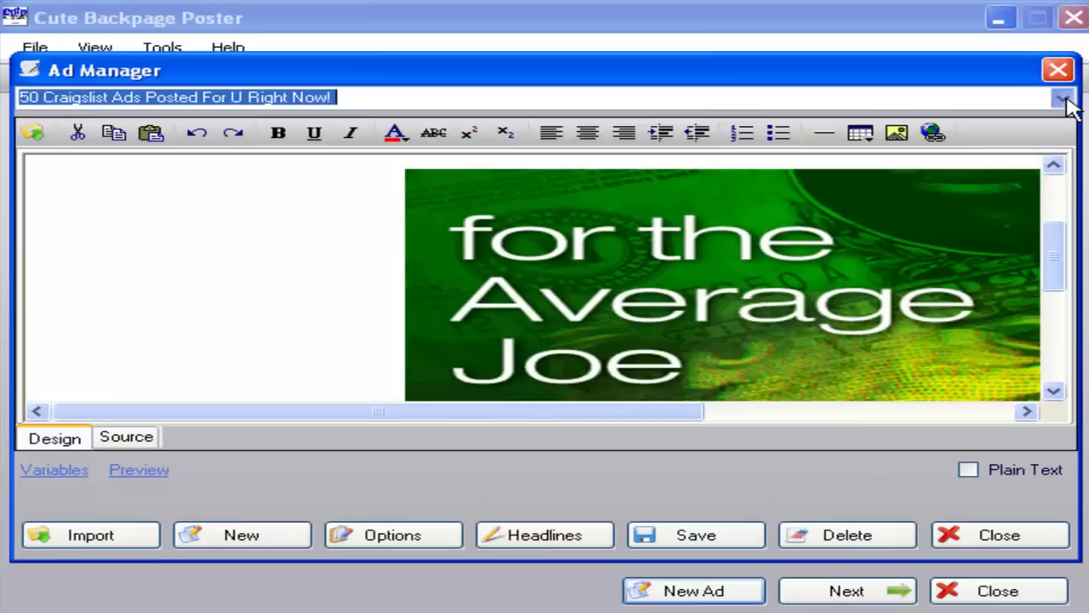
click(1064, 100)
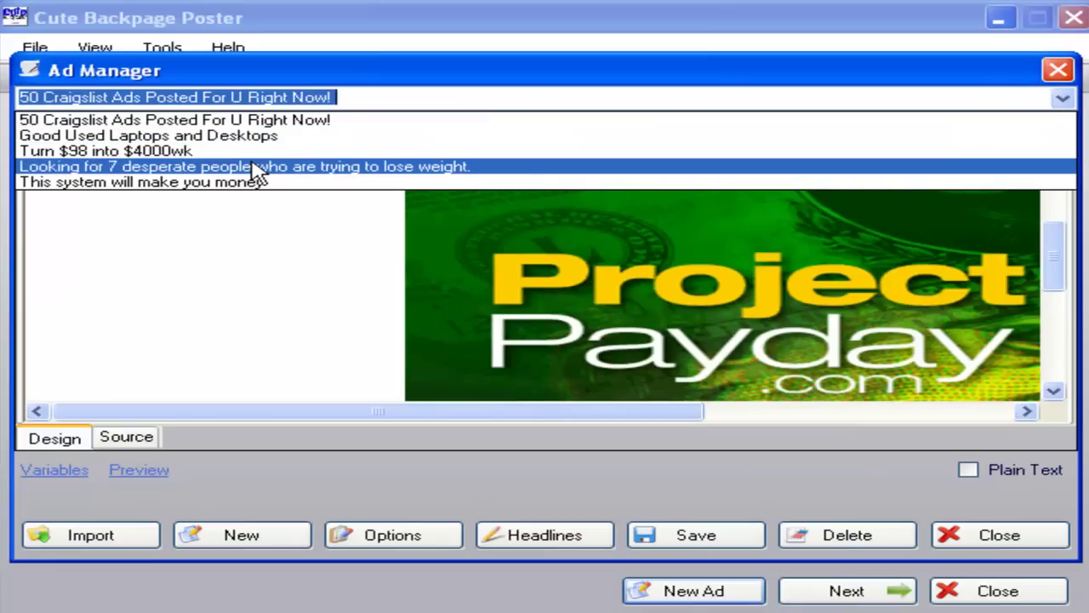
click(254, 183)
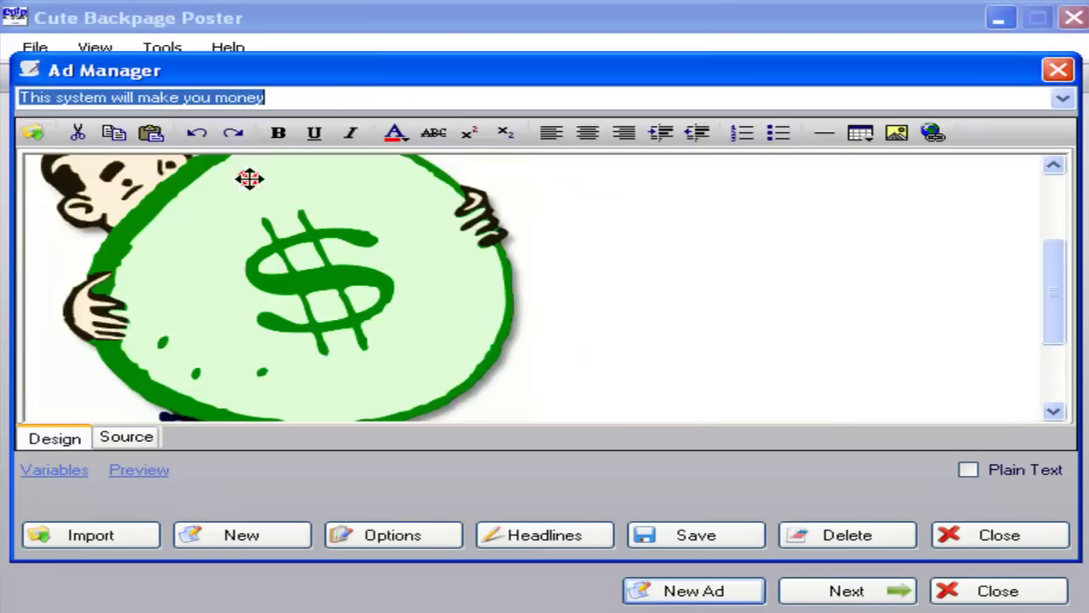
drag(1058, 311, 1064, 183)
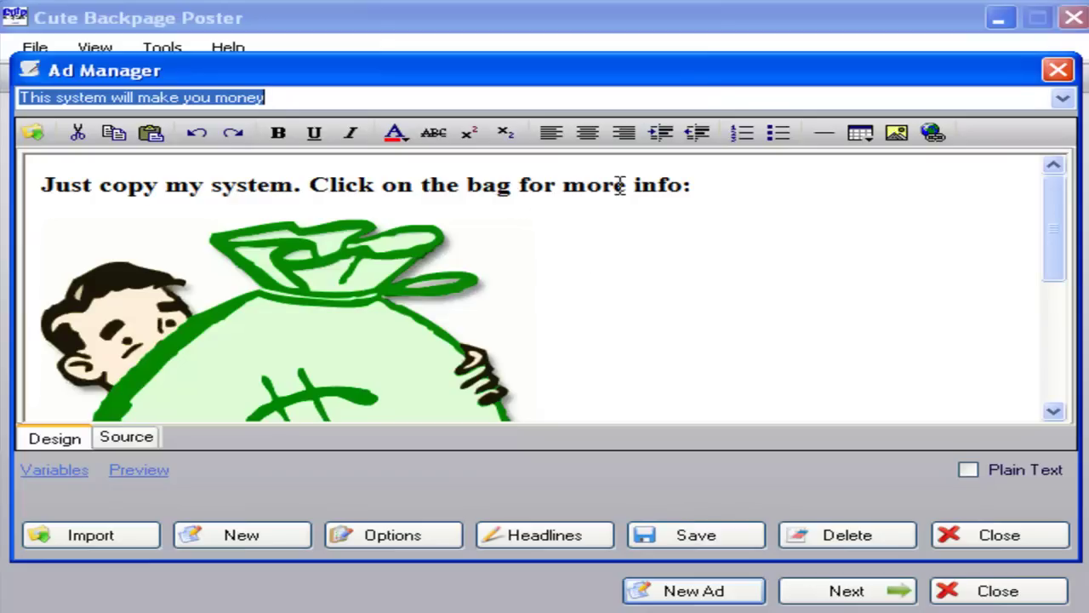
Step: Change the heading's ending from 'info:' to 'information:' and save the 'This system will make you money' ad
click(691, 185)
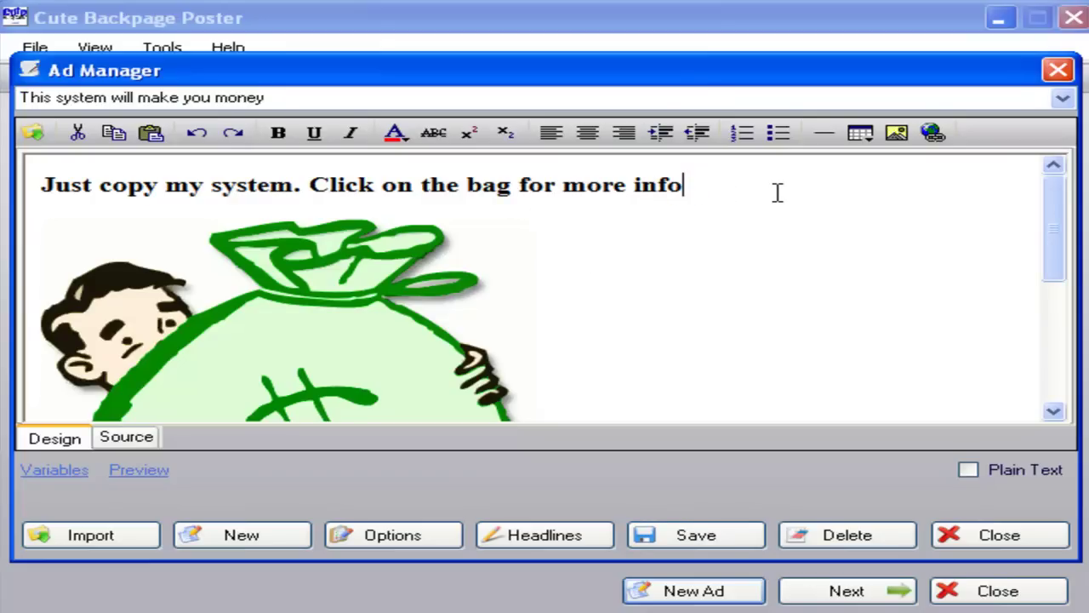
text(mation:)
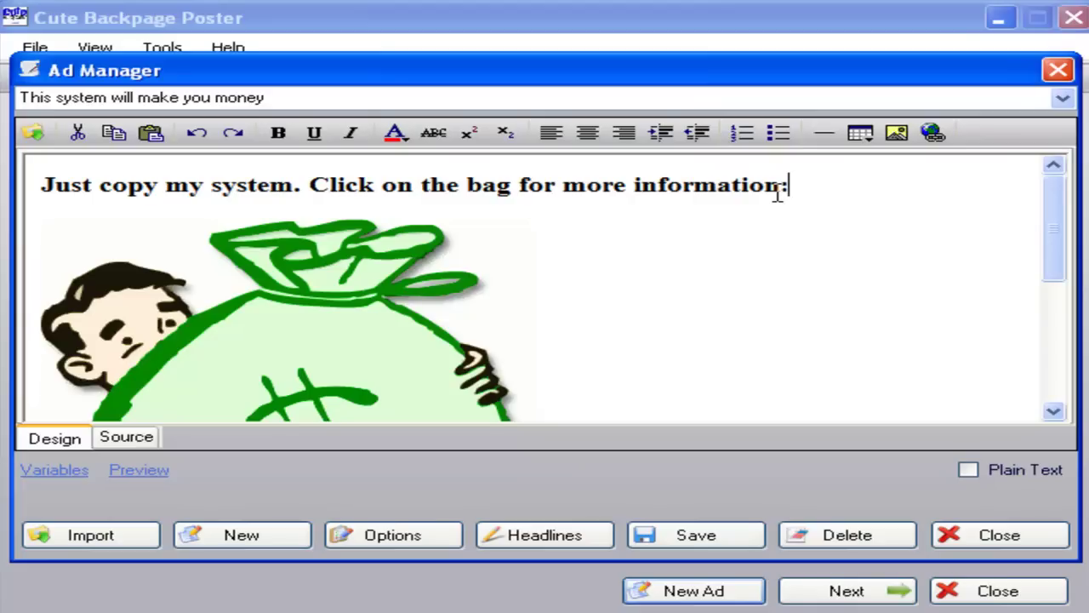
click(677, 535)
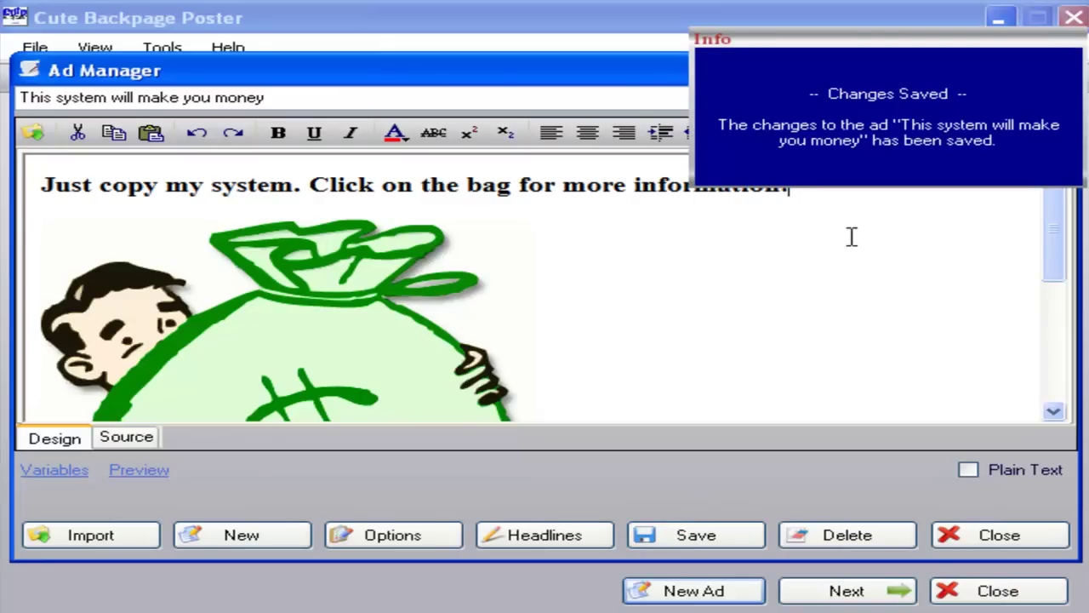
click(888, 134)
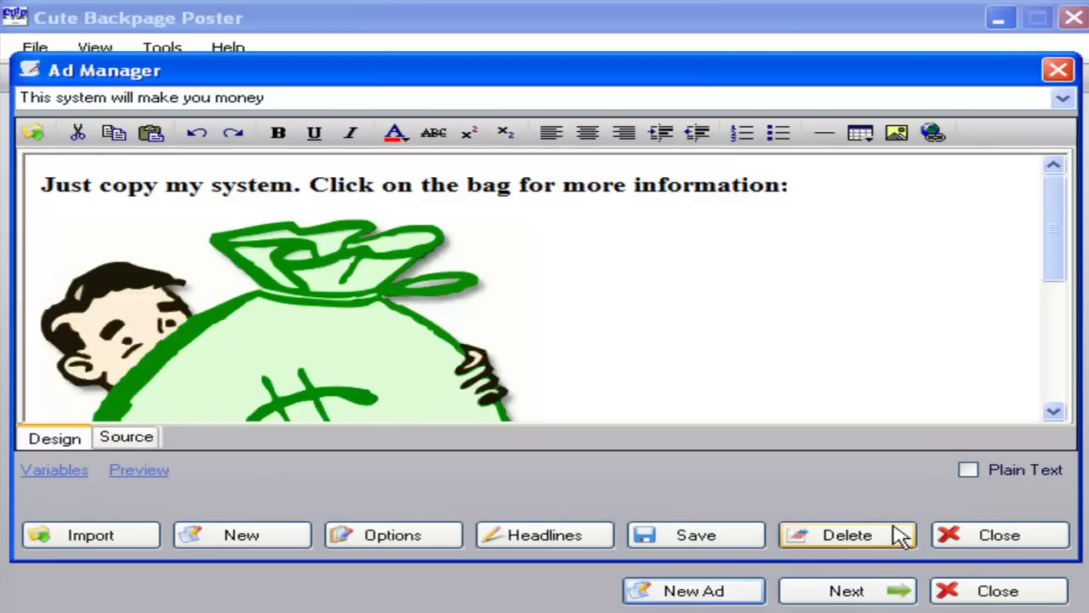
Step: Reopen Ad Manager and load the 'This system will make you money' ad from the headline list
click(980, 547)
click(685, 593)
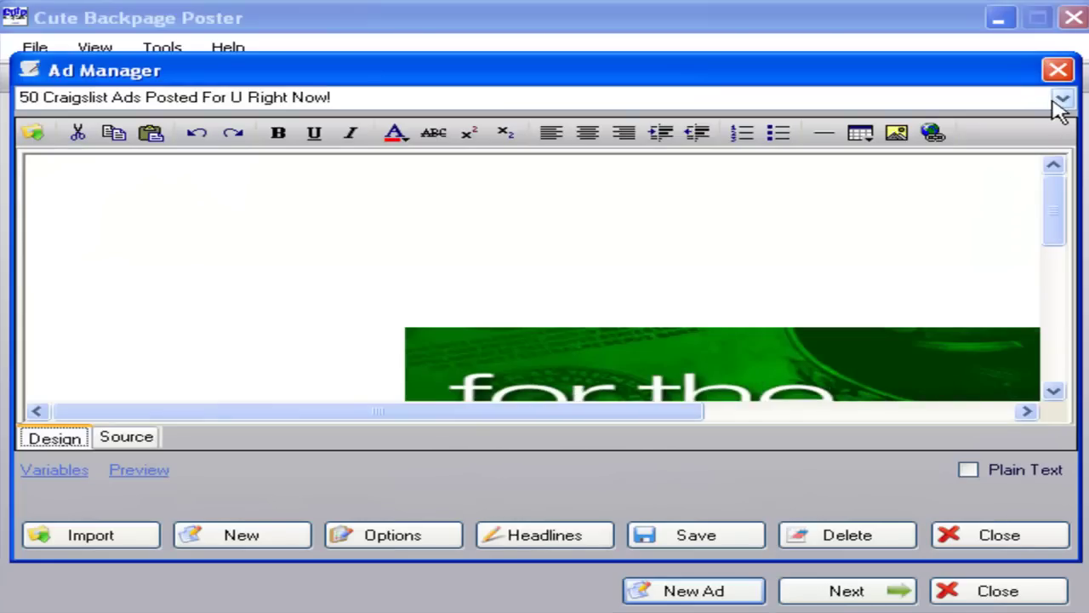
click(1045, 98)
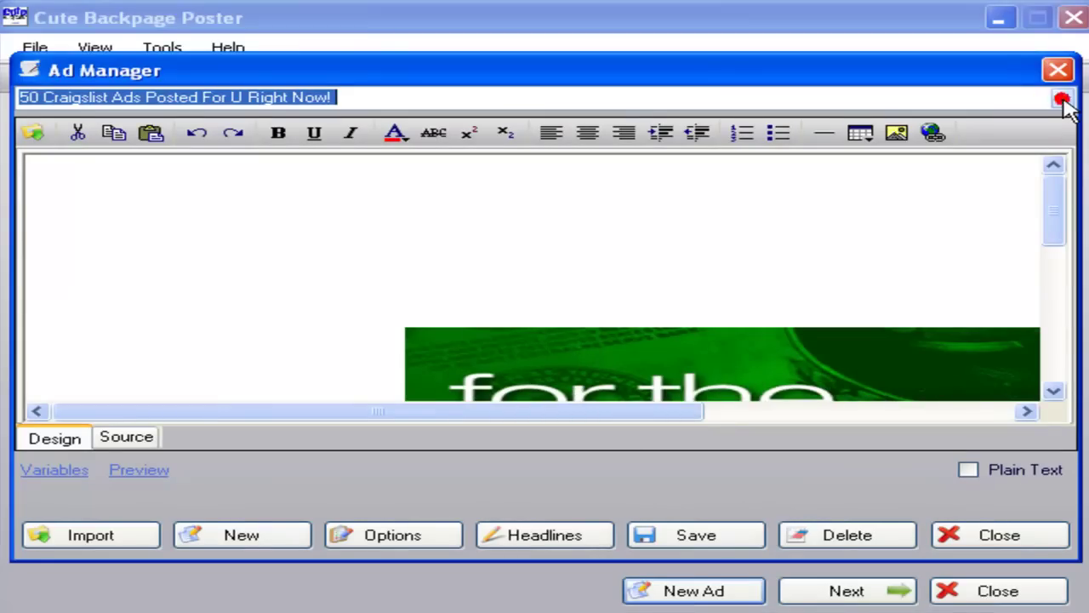
click(1064, 100)
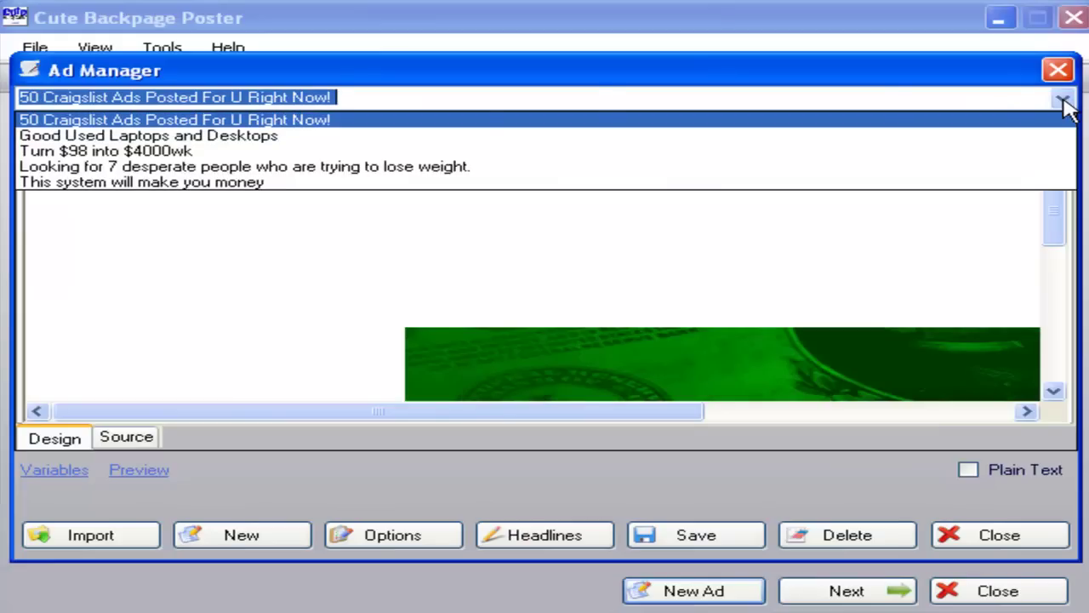
click(264, 181)
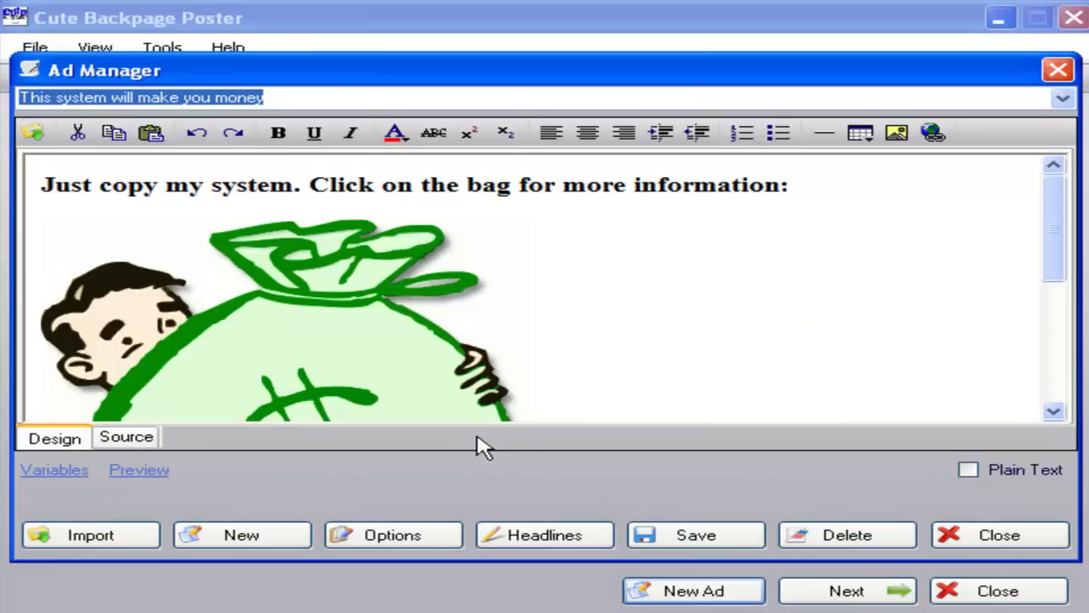
Step: Delete the loaded ad, load the weight-loss ad, and close Ad Manager
click(864, 543)
click(1055, 100)
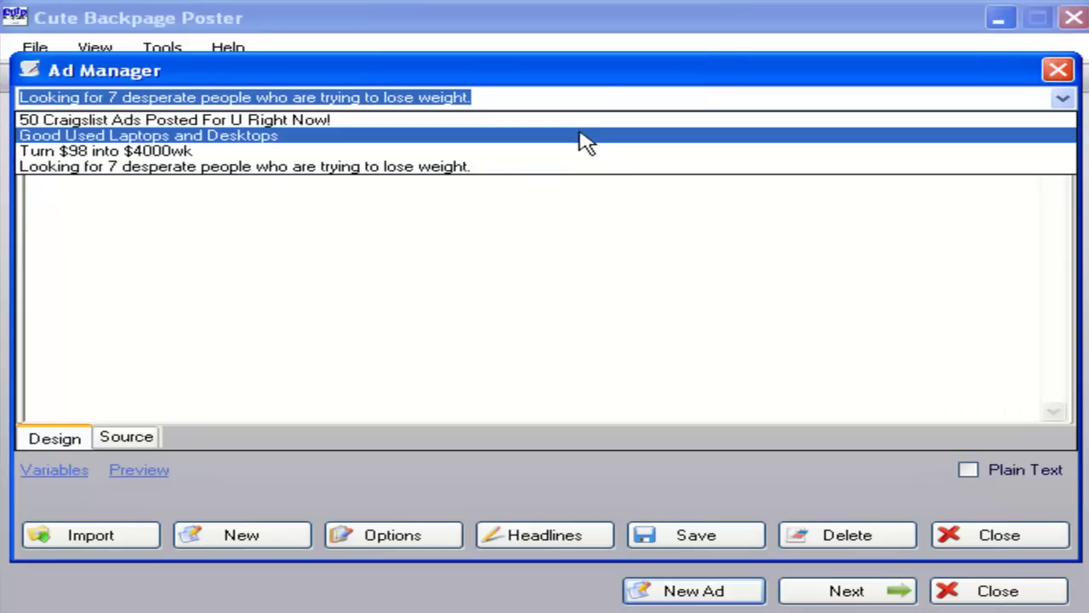
click(561, 168)
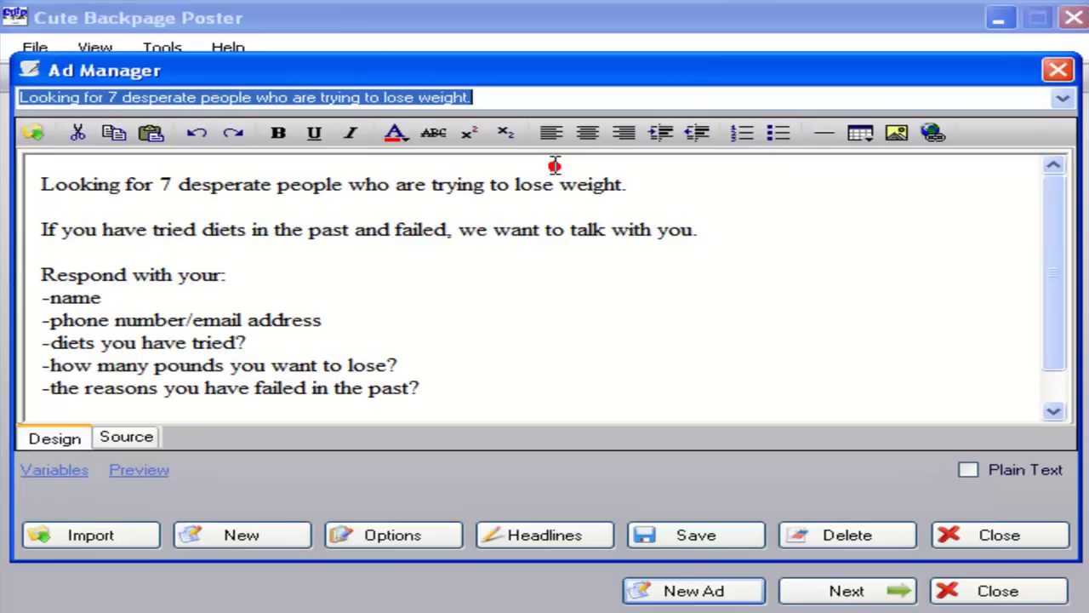
click(1002, 533)
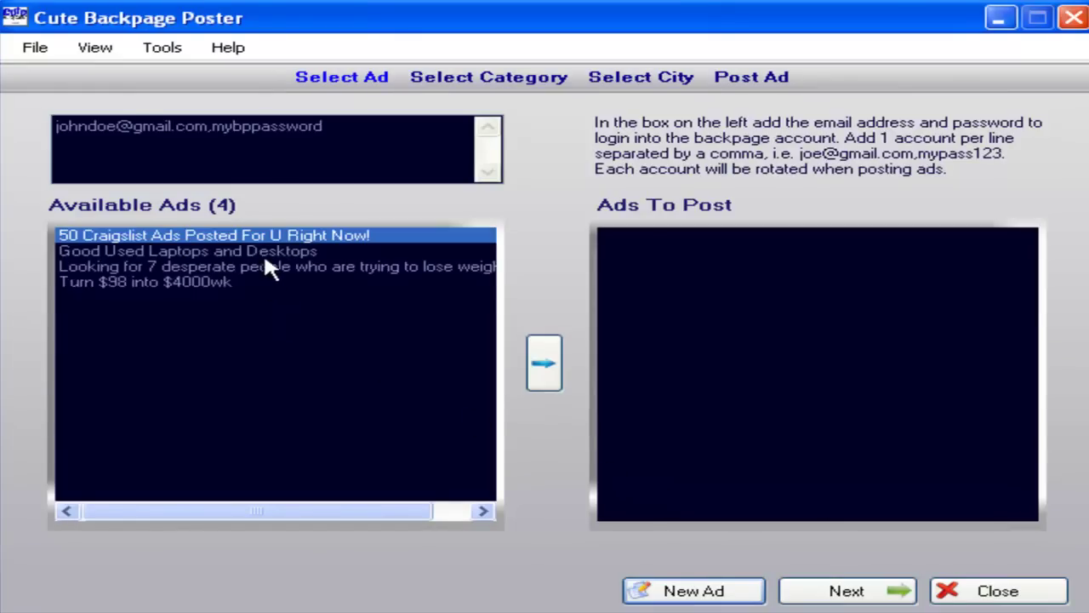
click(260, 251)
click(205, 282)
click(203, 266)
click(207, 253)
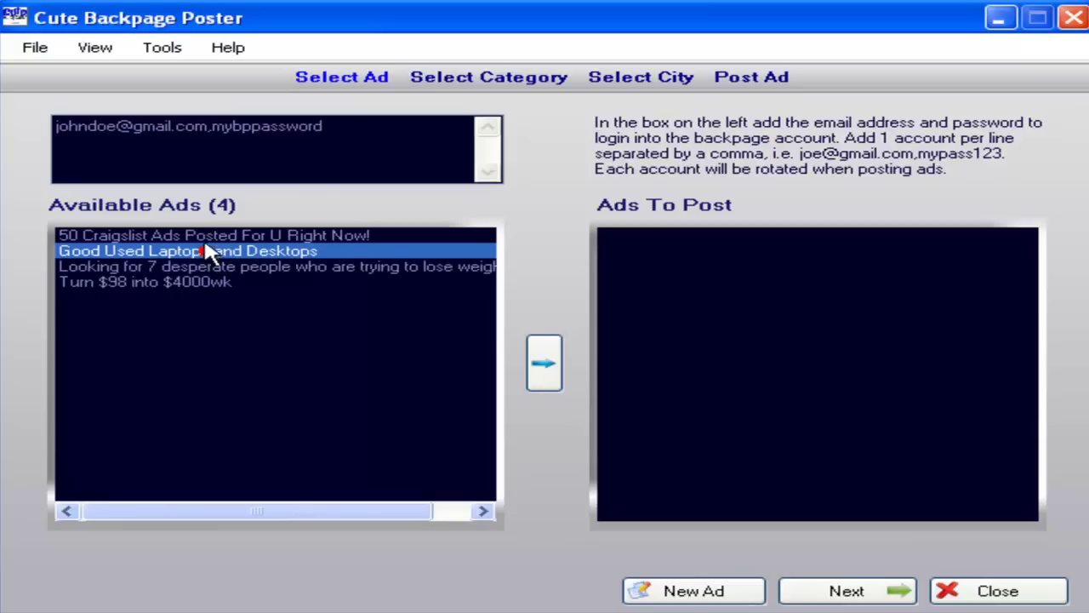
click(209, 239)
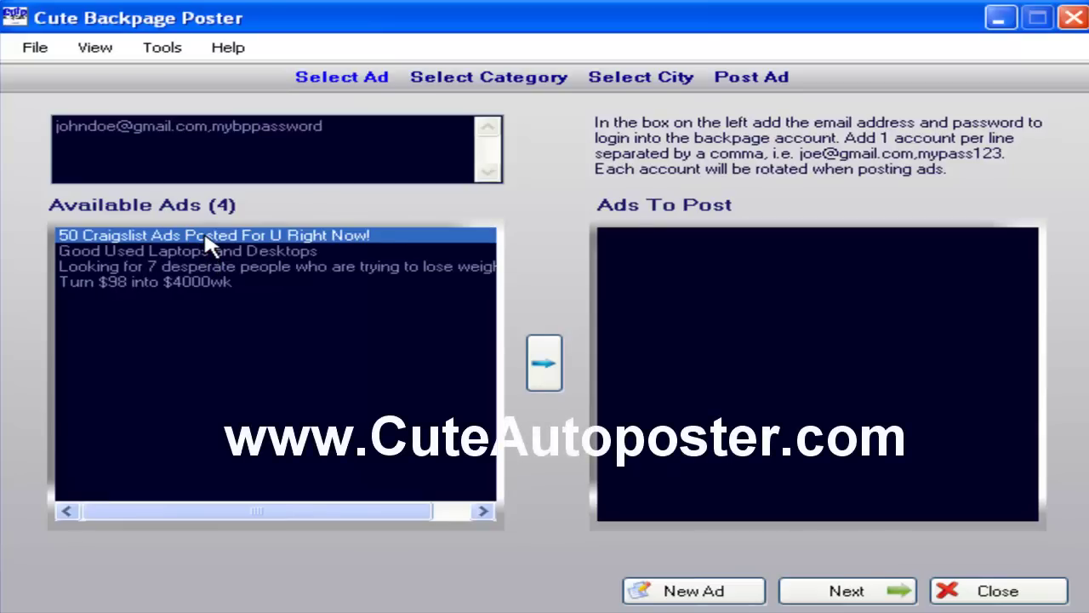
click(264, 83)
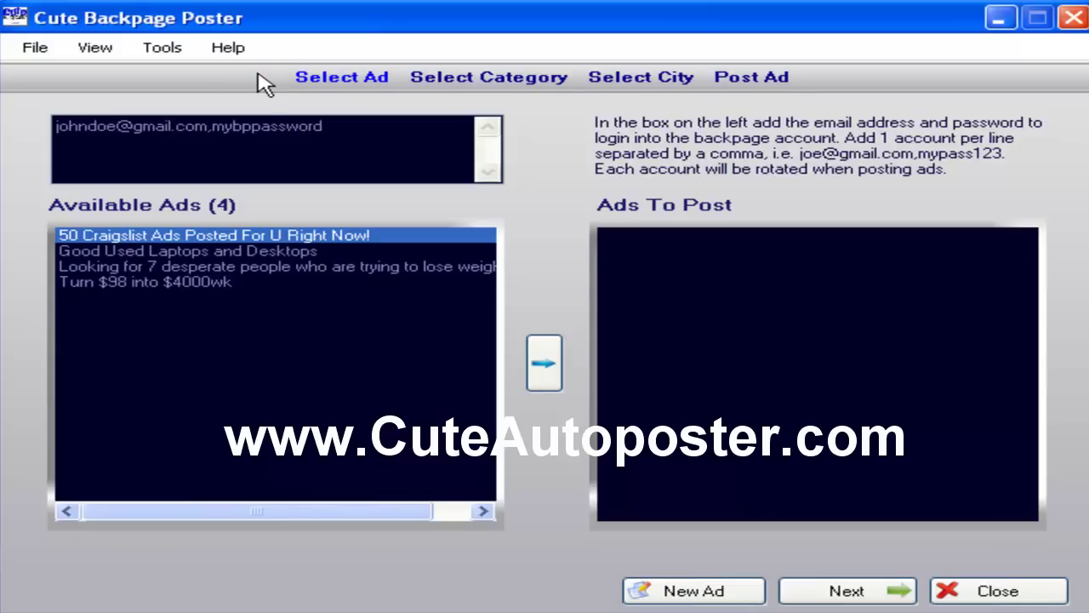